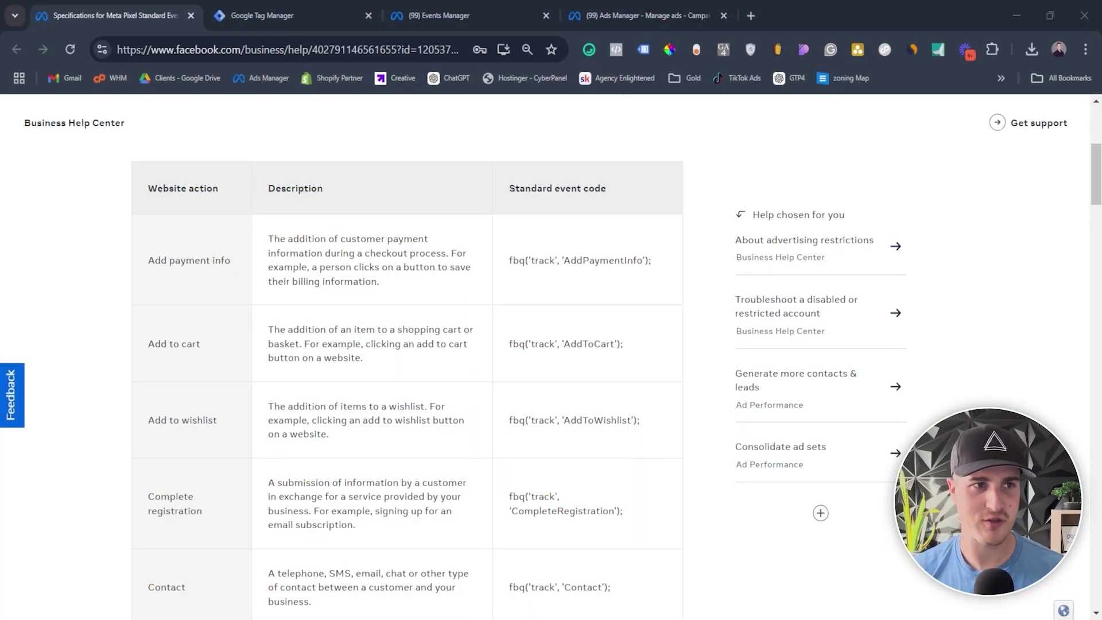
# Examine the Meta Pixel standard events table, covering website actions, descriptions and event codes from Add payment info to View content.
pyautogui.scroll(-1, 407, 384)
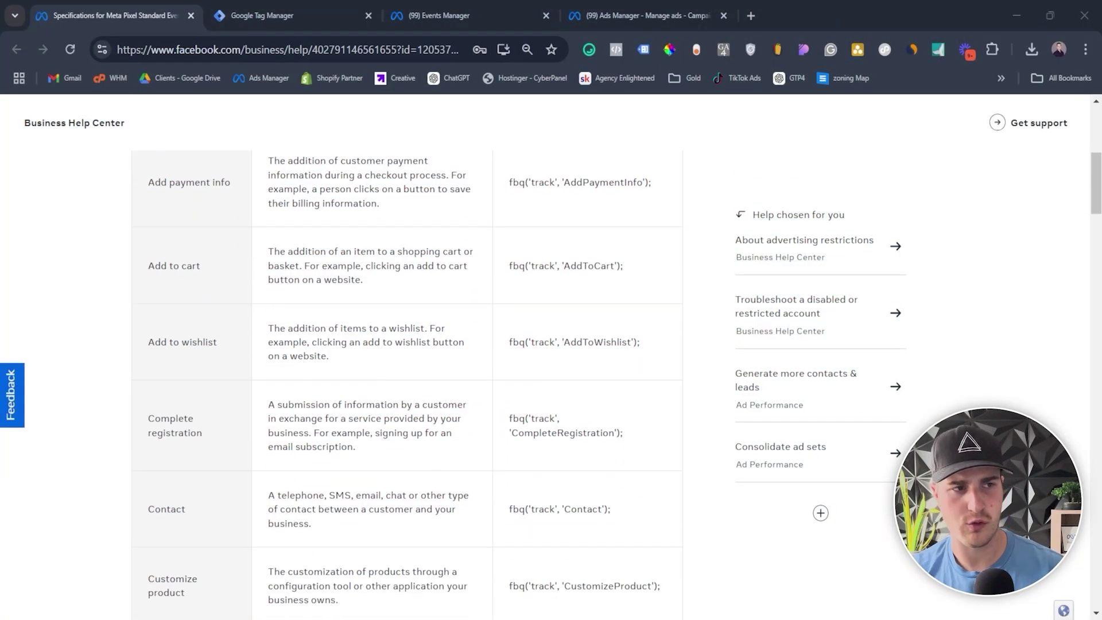
pyautogui.scroll(-1, 407, 385)
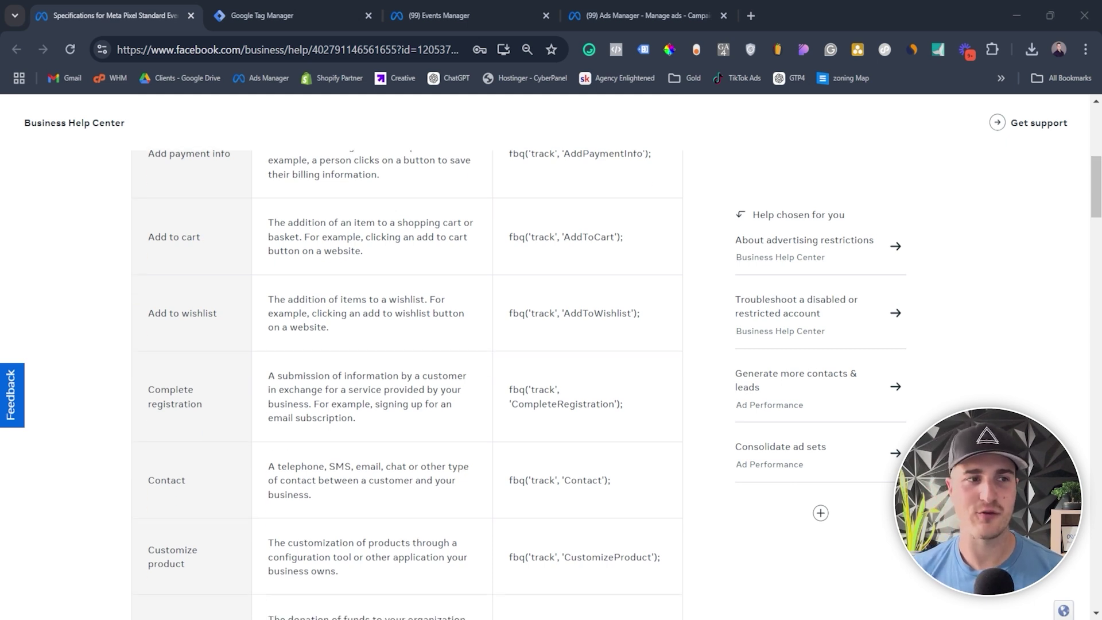
pyautogui.scroll(-1, 407, 385)
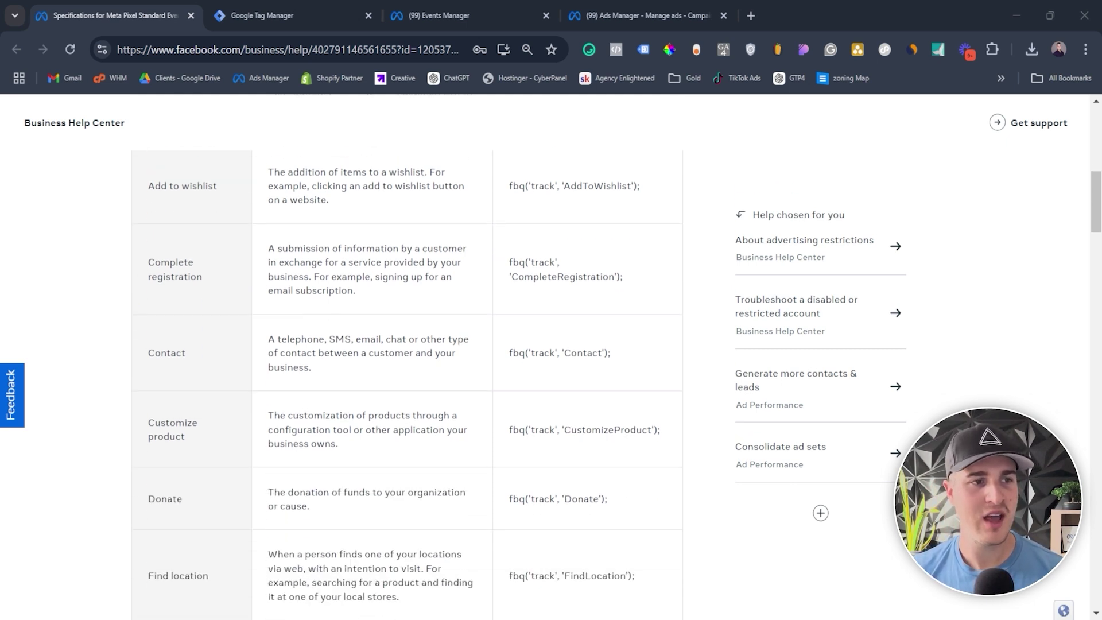
pyautogui.scroll(-1, 407, 385)
pyautogui.scroll(-1, 407, 385)
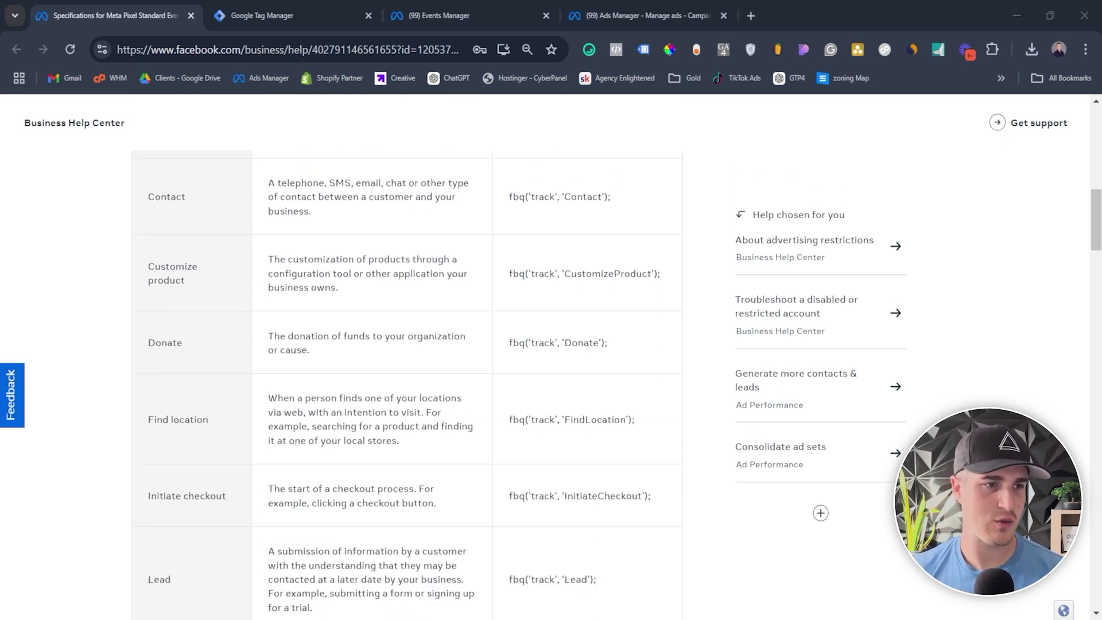
pyautogui.scroll(-1, 407, 385)
pyautogui.scroll(-1, 407, 384)
pyautogui.scroll(-4, 407, 384)
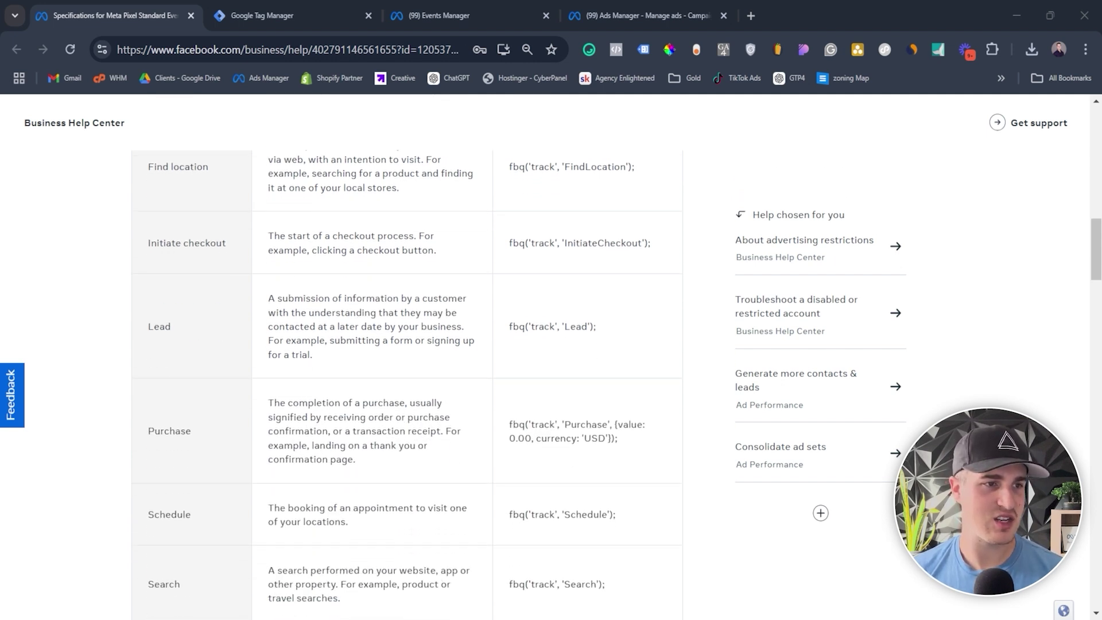
pyautogui.scroll(-1, 407, 385)
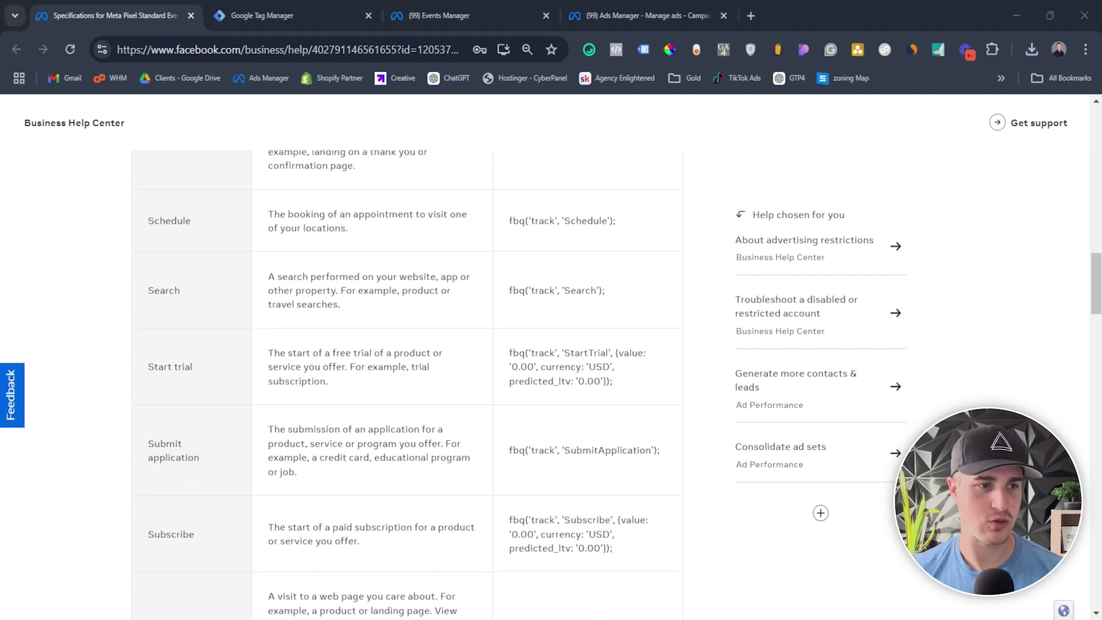
pyautogui.scroll(-2, 407, 385)
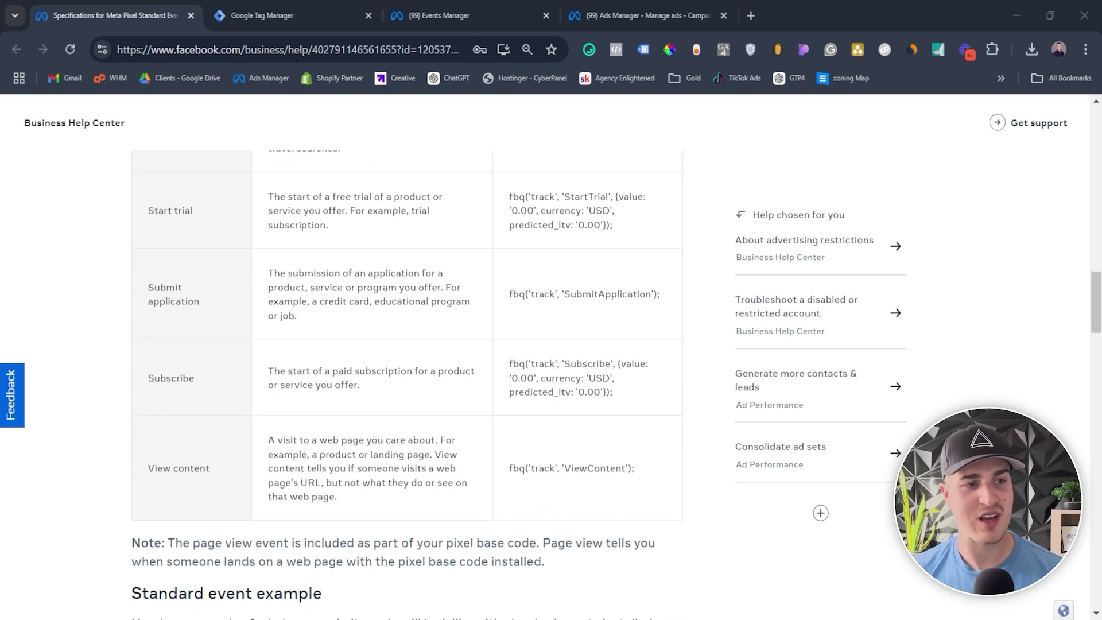
pyautogui.scroll(-2, 407, 384)
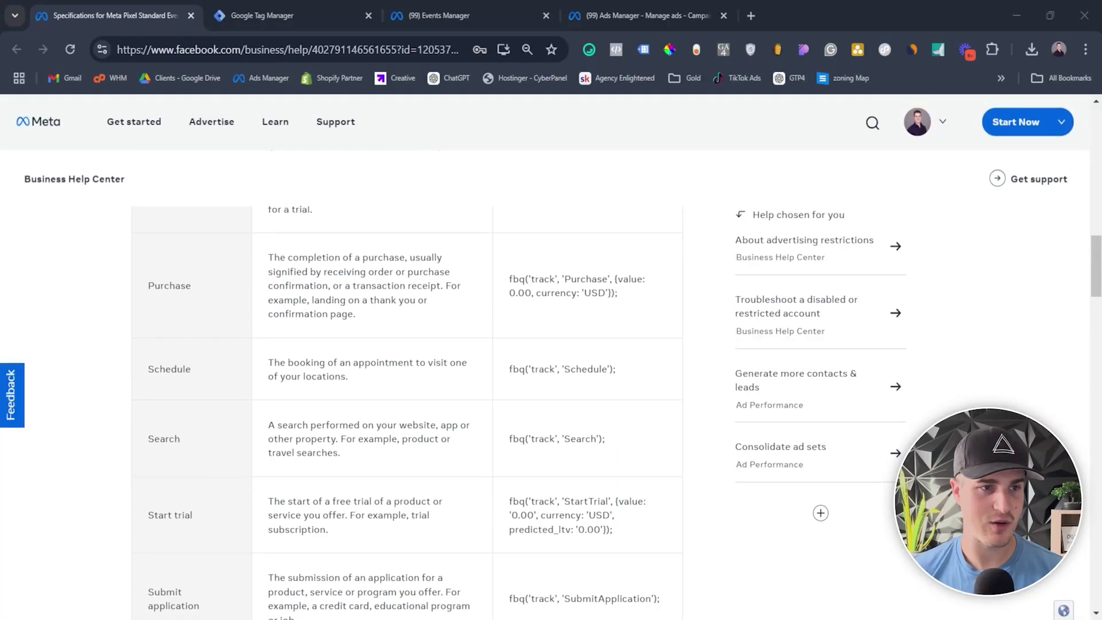
pyautogui.scroll(3, 406, 402)
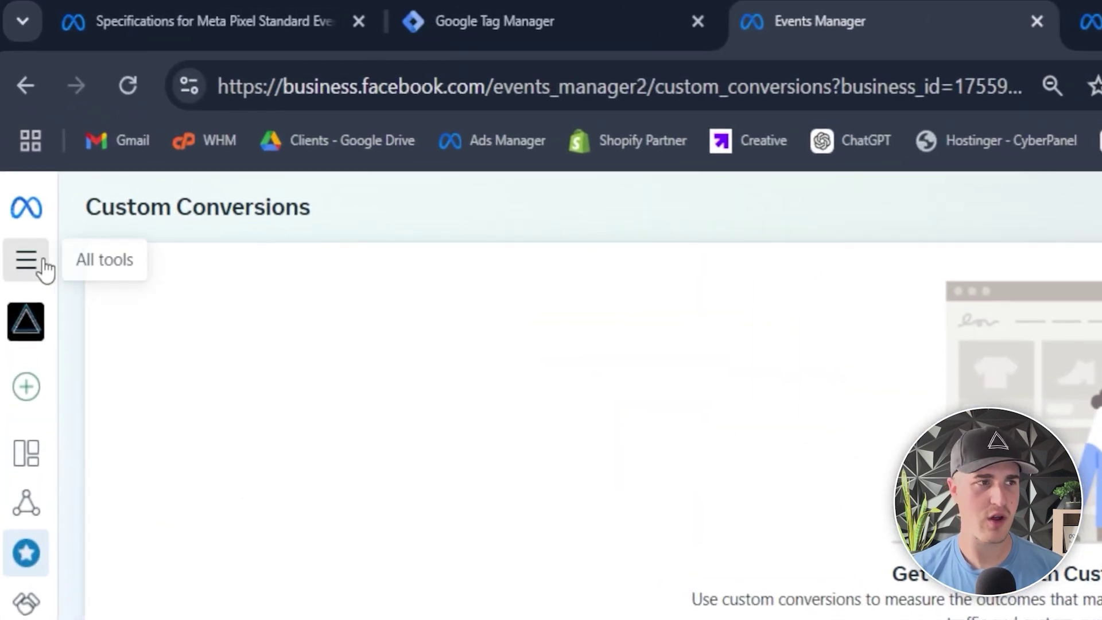
pyautogui.click(17, 141)
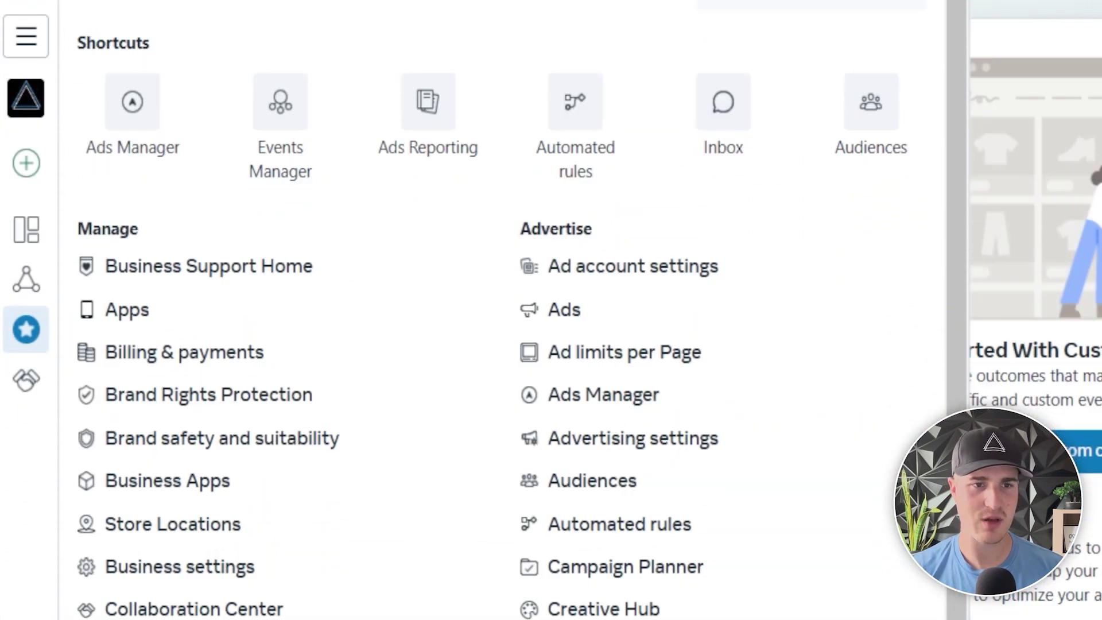
pyautogui.press('Escape')
pyautogui.moveTo(11, 338)
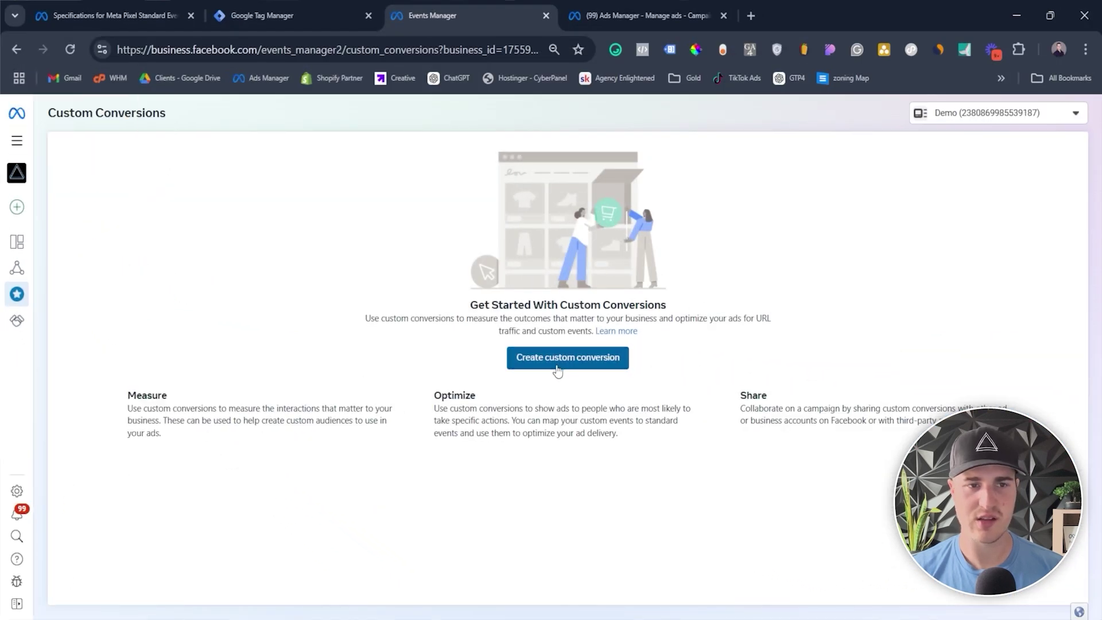
# Open a new custom conversion form and examine its name, event choices, optimization category and URL rules.
pyautogui.click(558, 366)
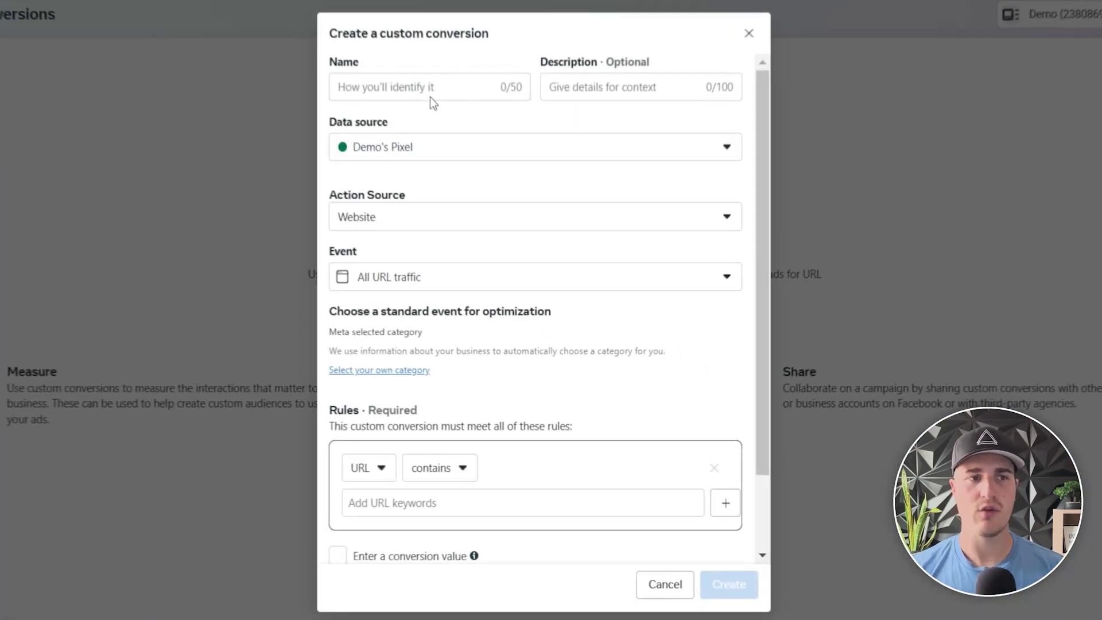
pyautogui.click(463, 173)
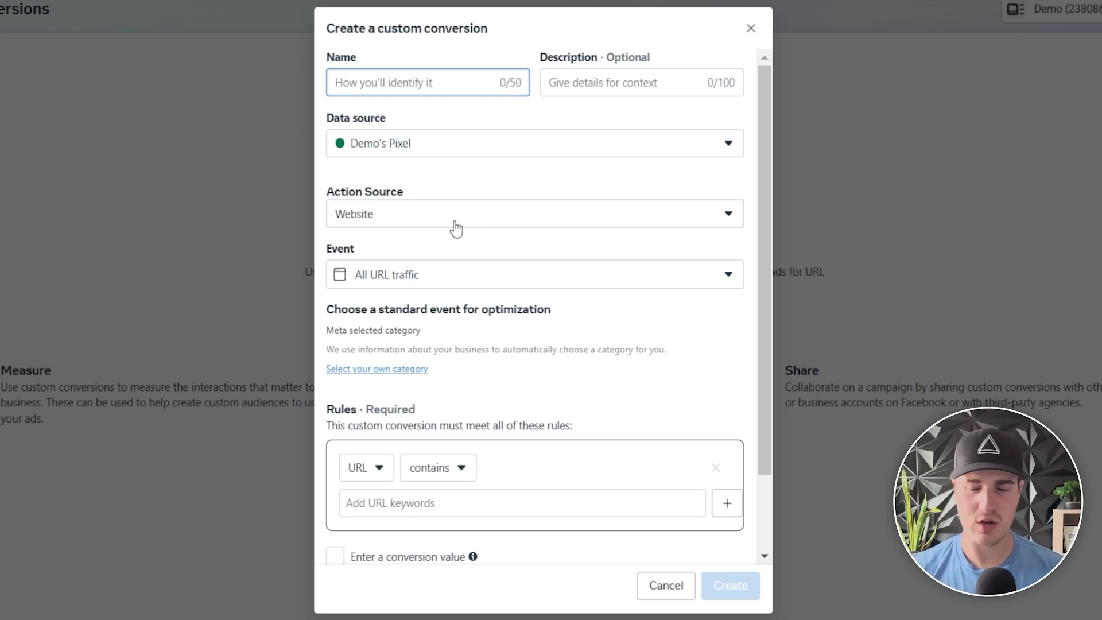
pyautogui.click(373, 281)
pyautogui.scroll(-2, 490, 232)
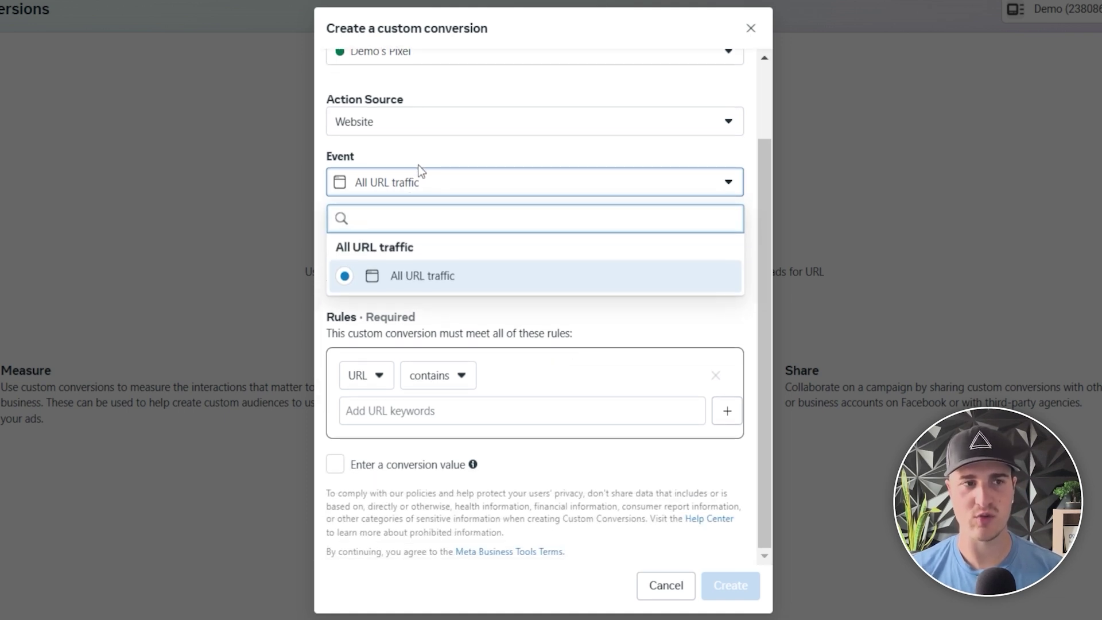
pyautogui.click(419, 165)
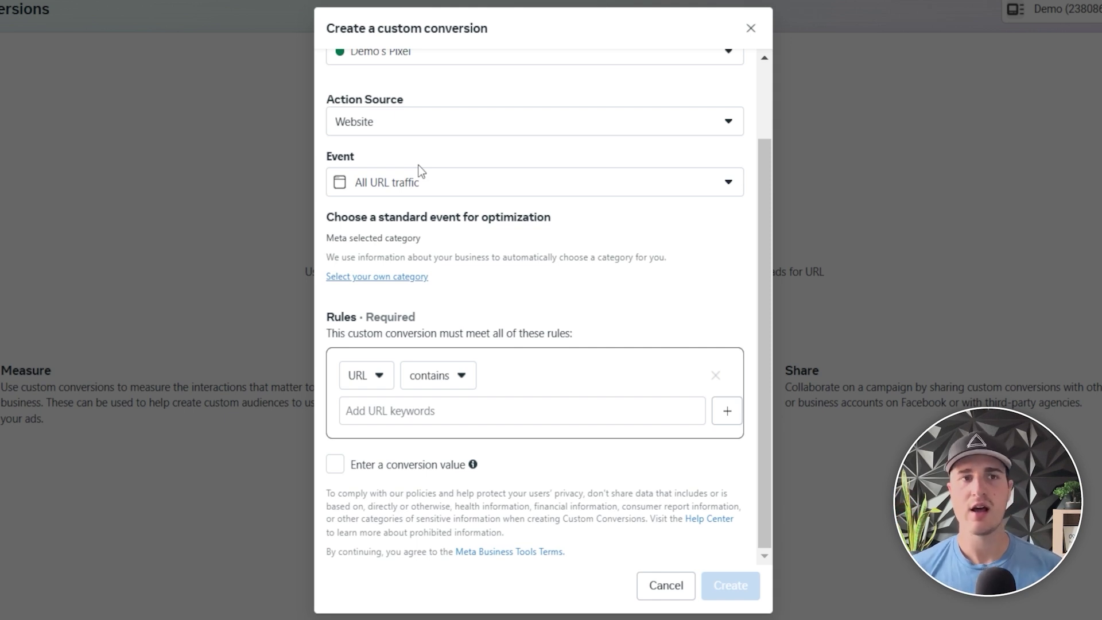
pyautogui.click(422, 175)
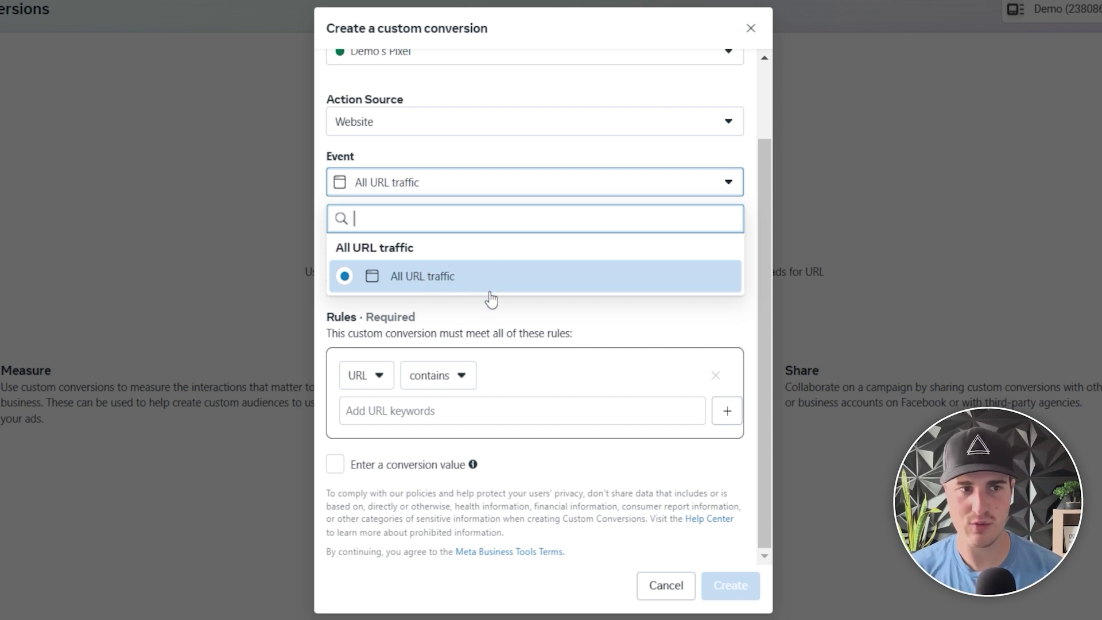
pyautogui.scroll(2, 421, 182)
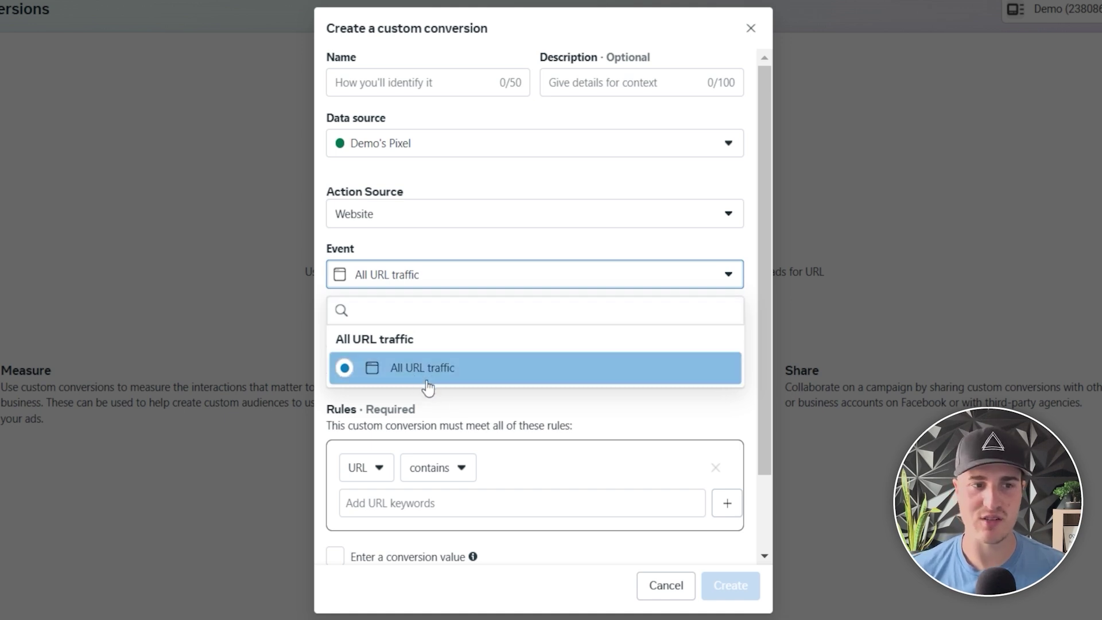
pyautogui.click(427, 380)
pyautogui.scroll(-2, 433, 275)
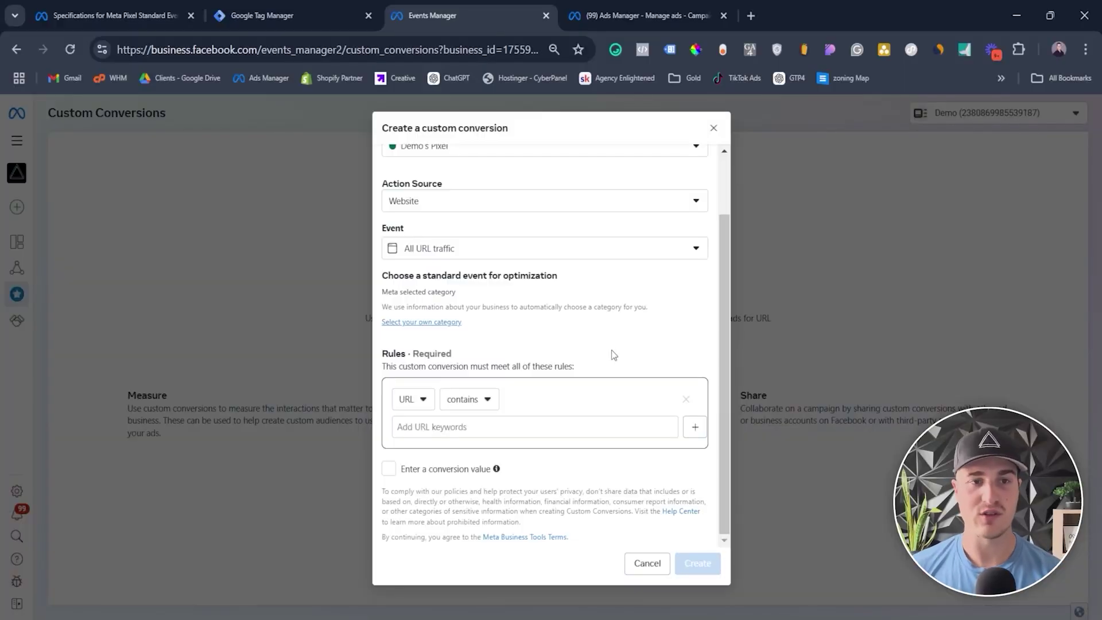
pyautogui.scroll(2, 614, 339)
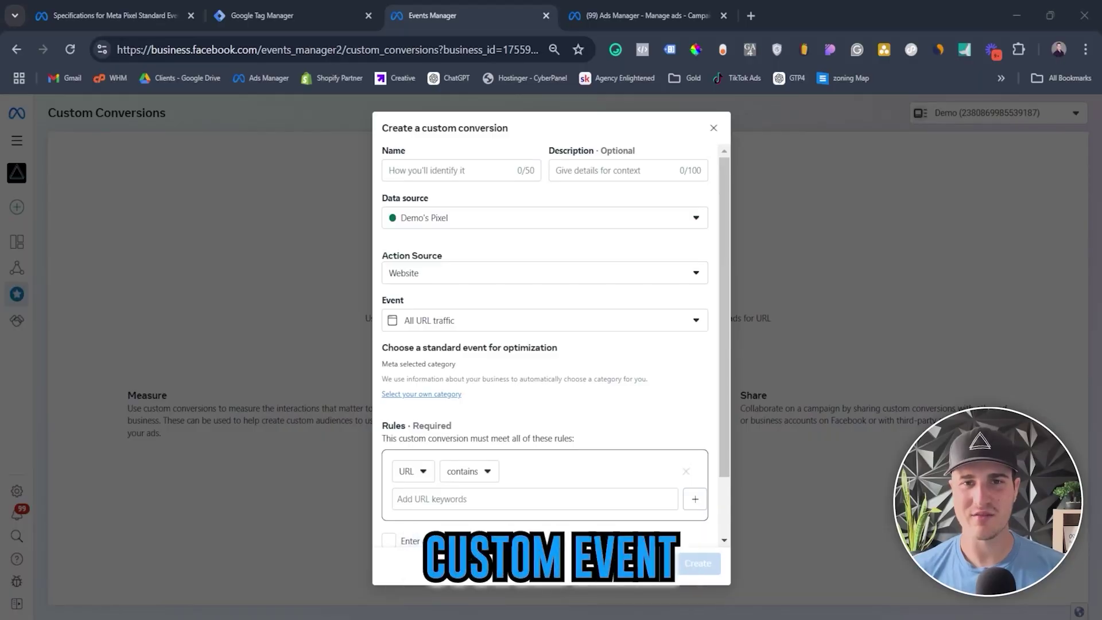
# Switch to Google Tag Manager and open the Community Template Gallery for tag templates.
pyautogui.click(298, 15)
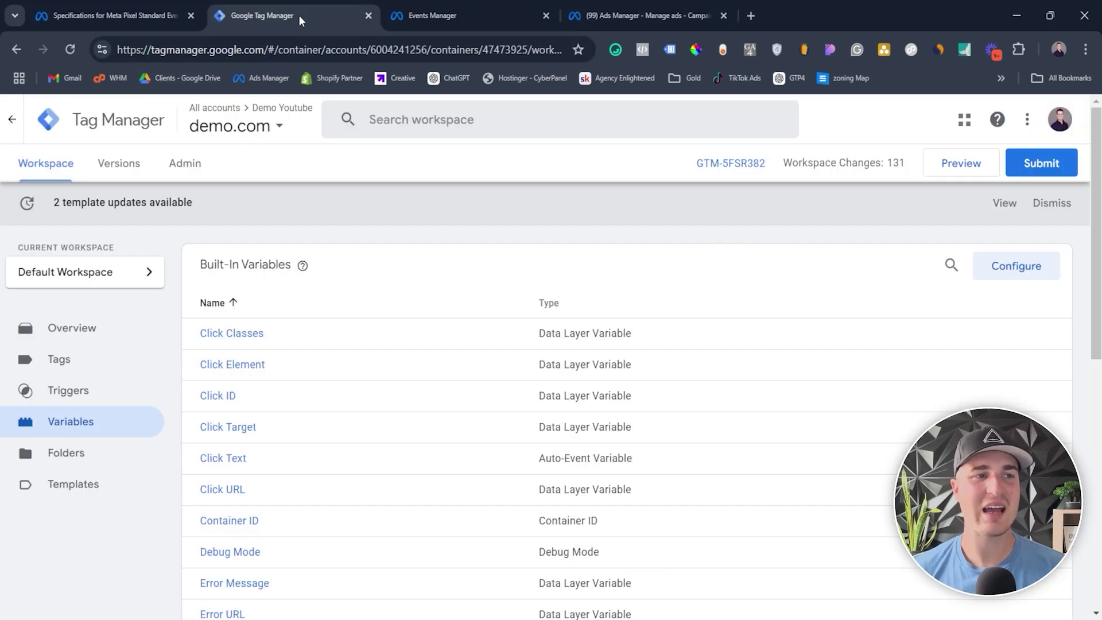
pyautogui.click(113, 364)
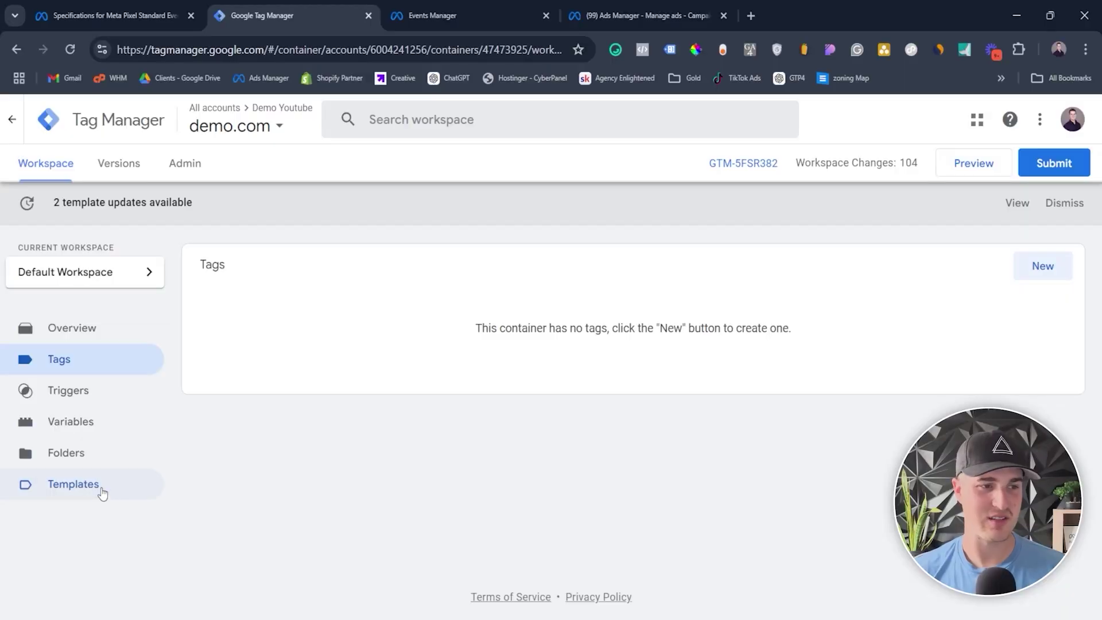
pyautogui.click(63, 484)
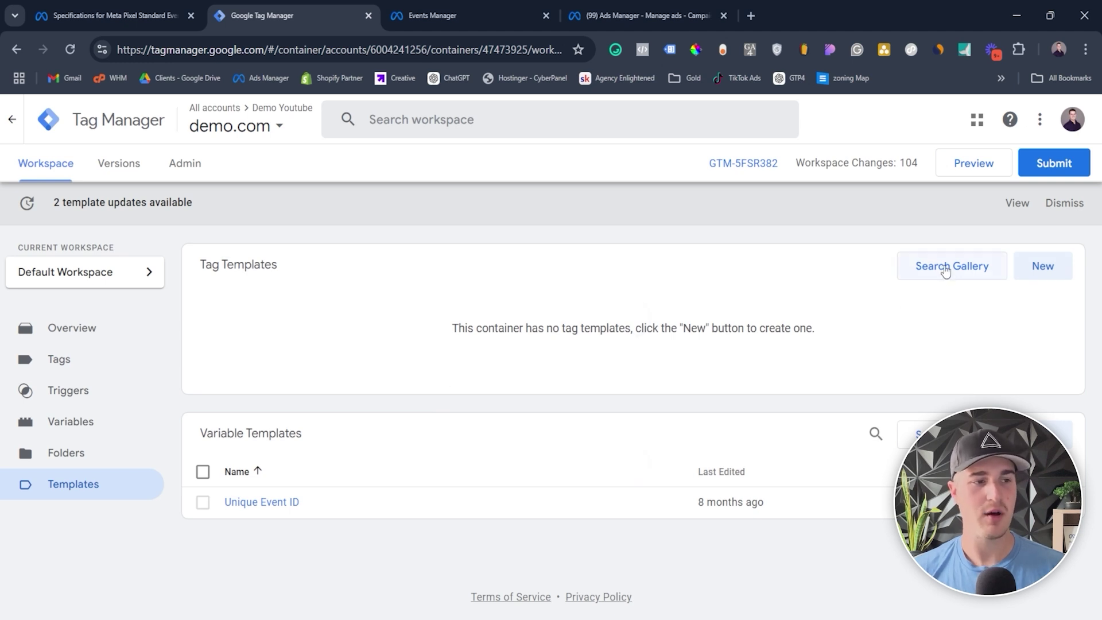
pyautogui.click(914, 273)
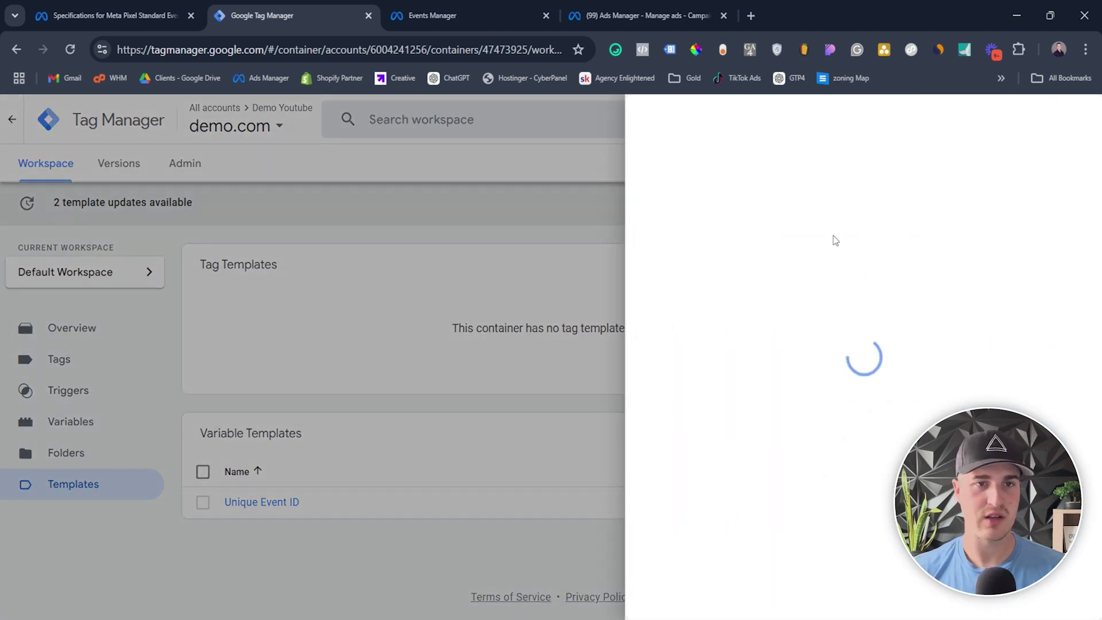
# Search the gallery for "faceb" and add the Facebook Pixel template by facebookarchive to the workspace, accepting its permissions.
pyautogui.click(1069, 119)
pyautogui.click(1069, 118)
pyautogui.click(1058, 121)
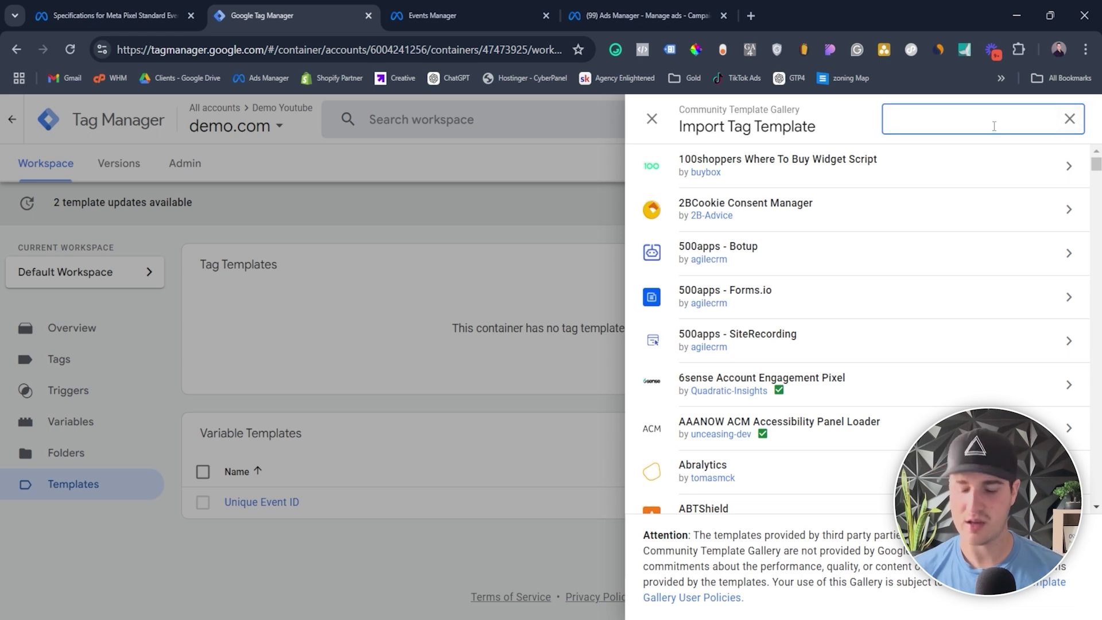
pyautogui.write('faceb')
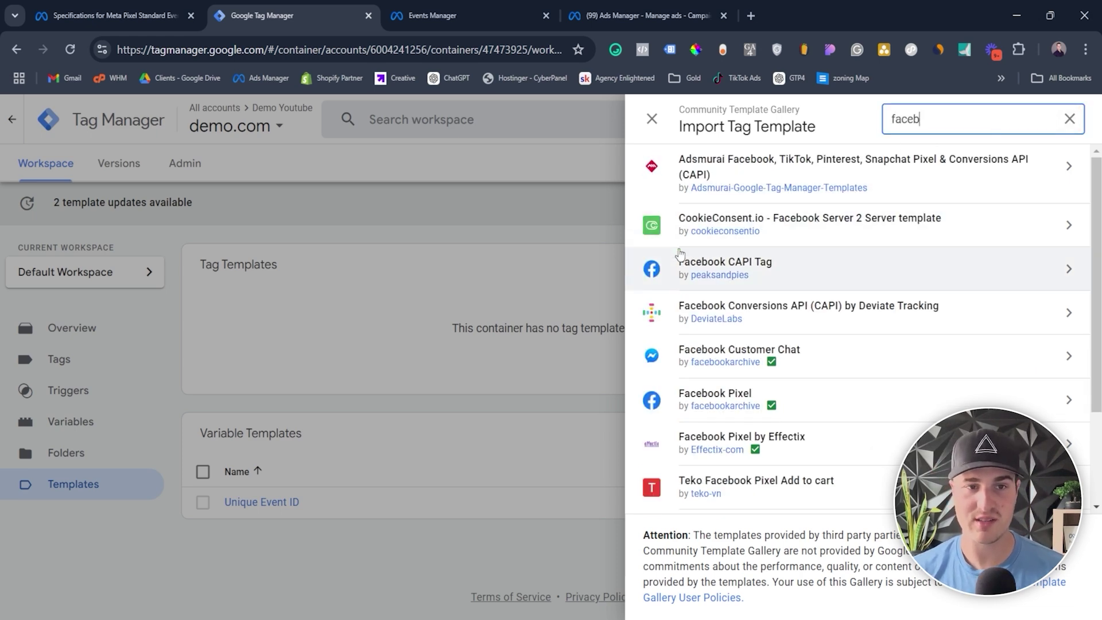
pyautogui.click(714, 395)
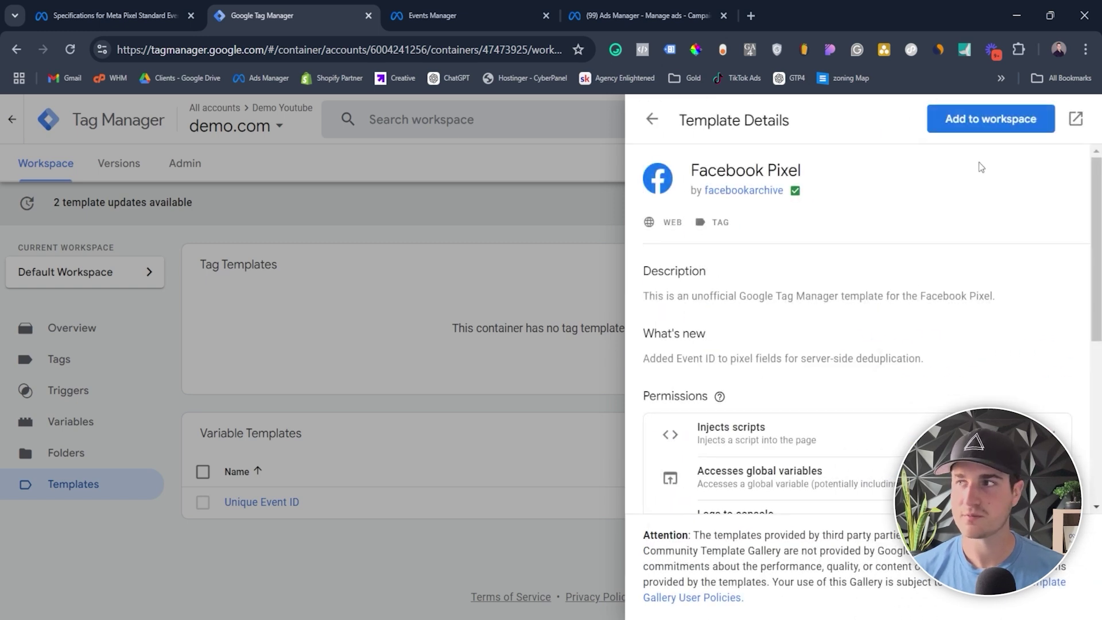
pyautogui.click(983, 123)
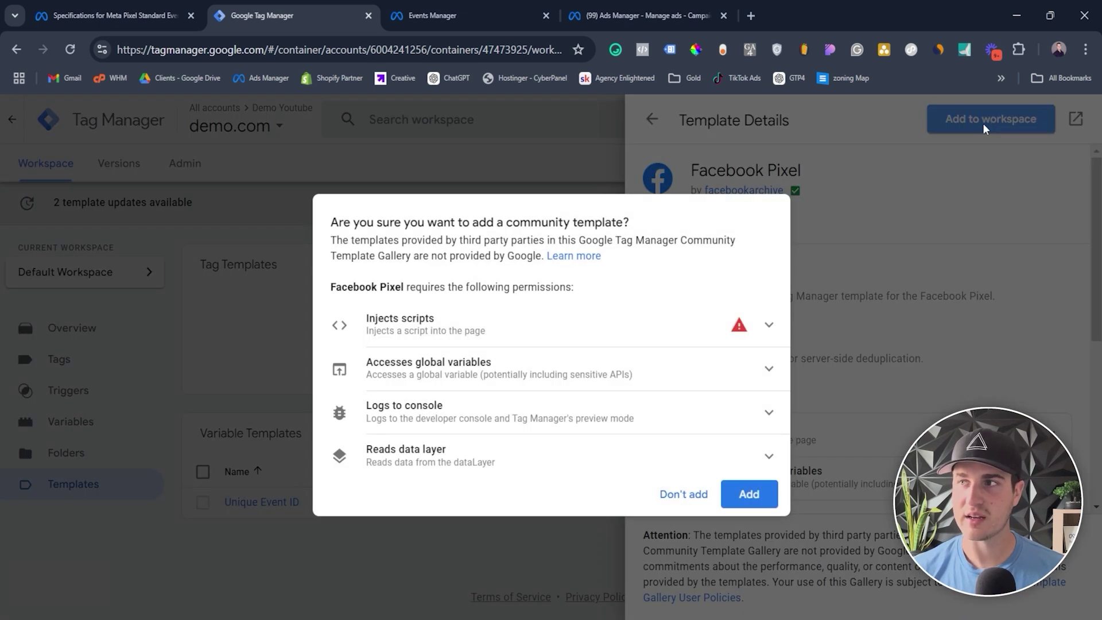
pyautogui.click(752, 495)
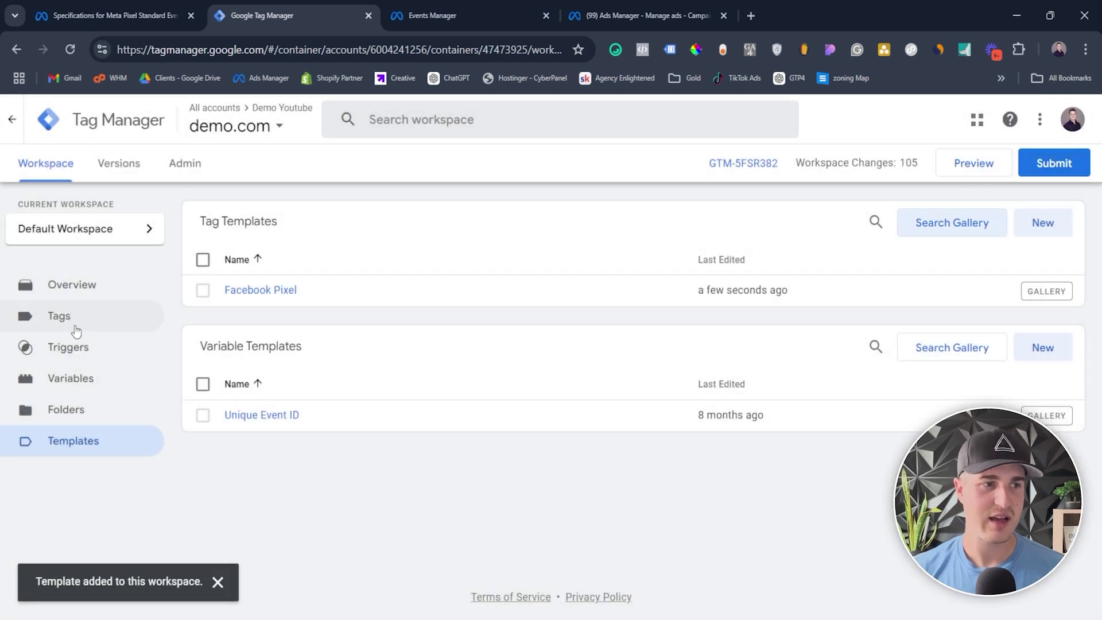
# Create a new tag in the workspace with Facebook Pixel as its tag type.
pyautogui.click(72, 317)
pyautogui.click(1059, 229)
pyautogui.click(586, 261)
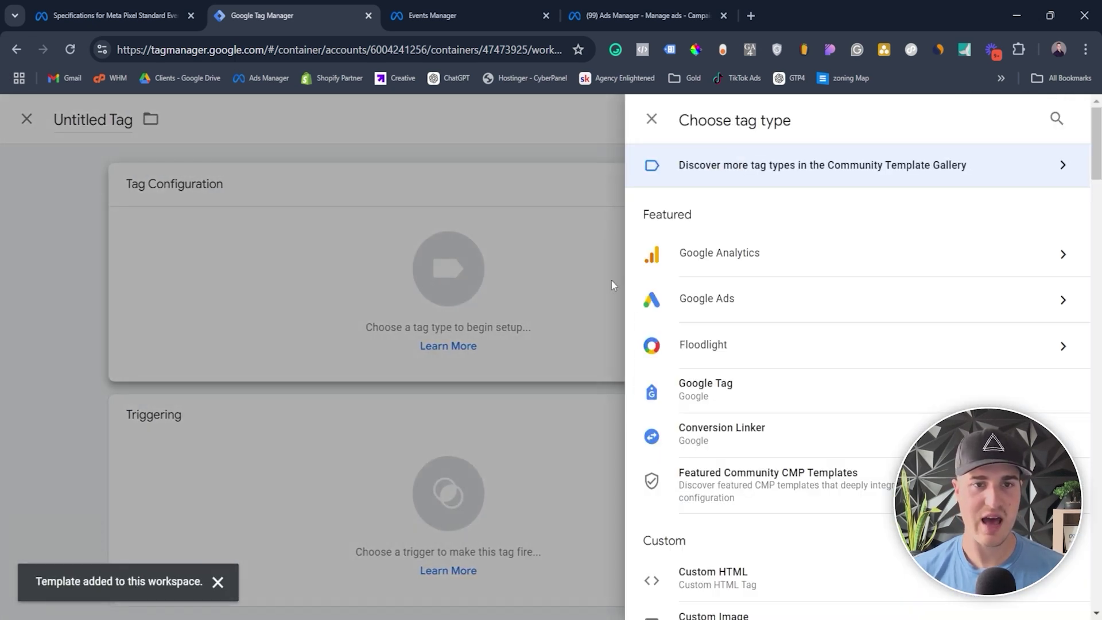
pyautogui.scroll(-5, 746, 362)
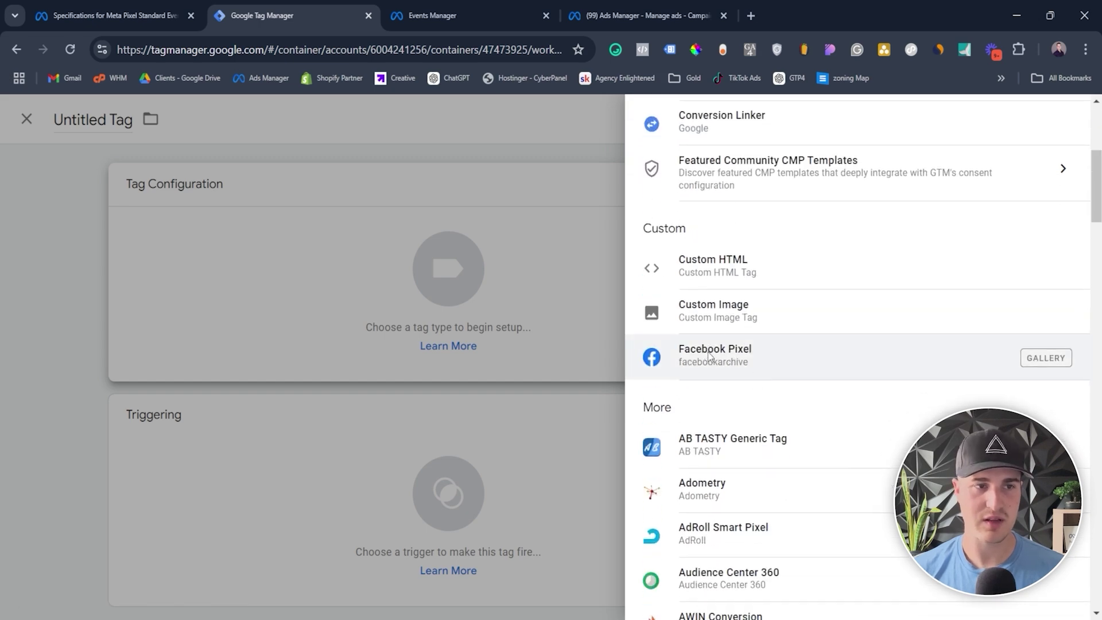
pyautogui.click(710, 356)
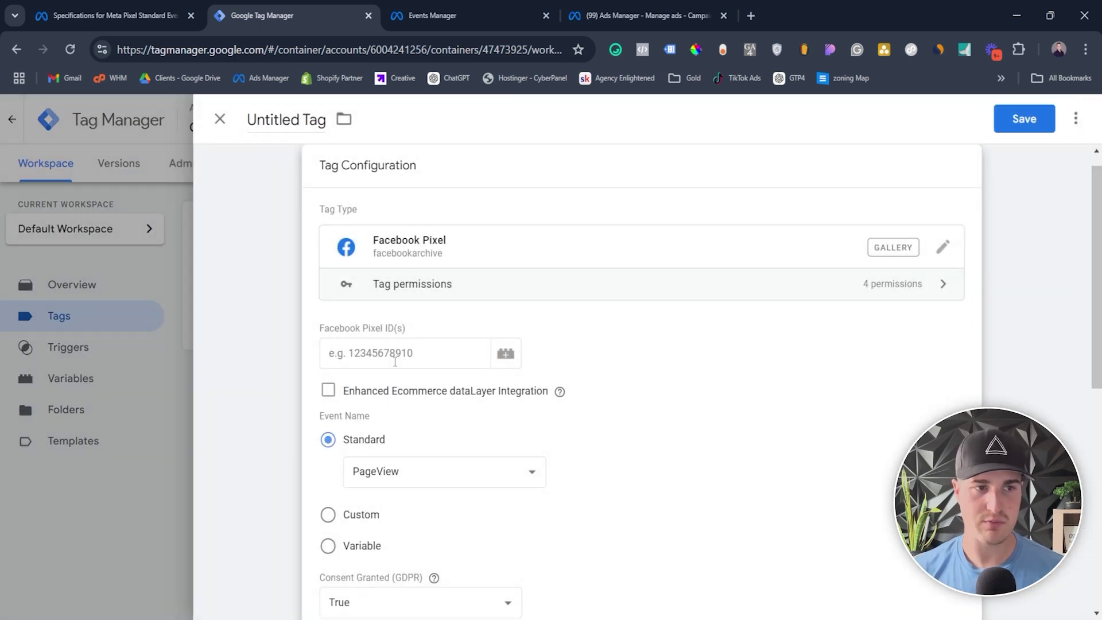
pyautogui.click(428, 7)
pyautogui.click(705, 124)
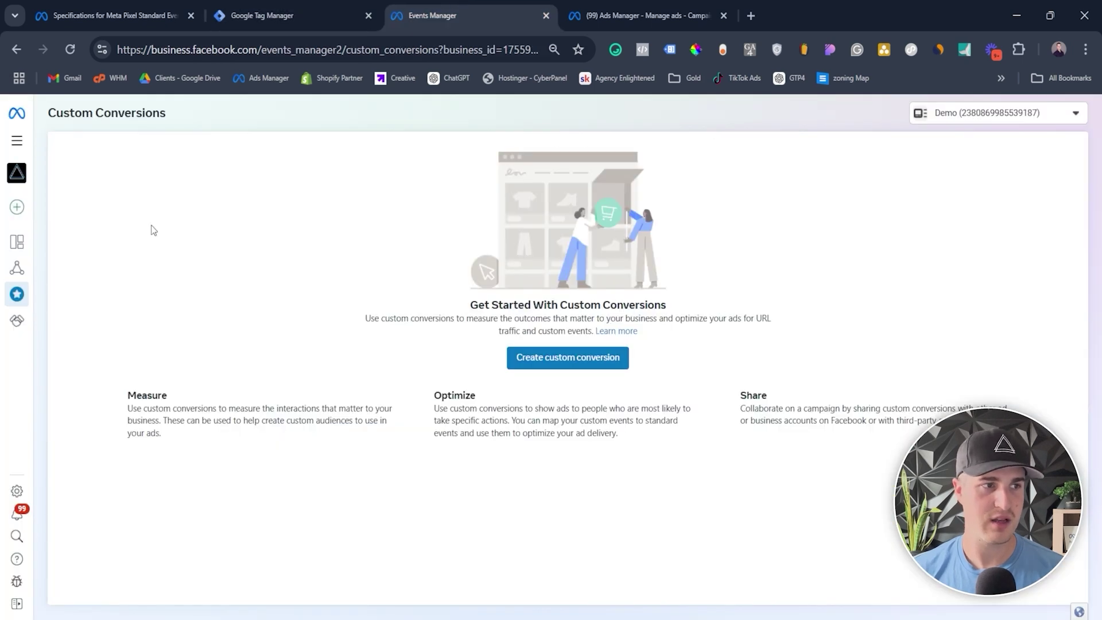
pyautogui.click(17, 268)
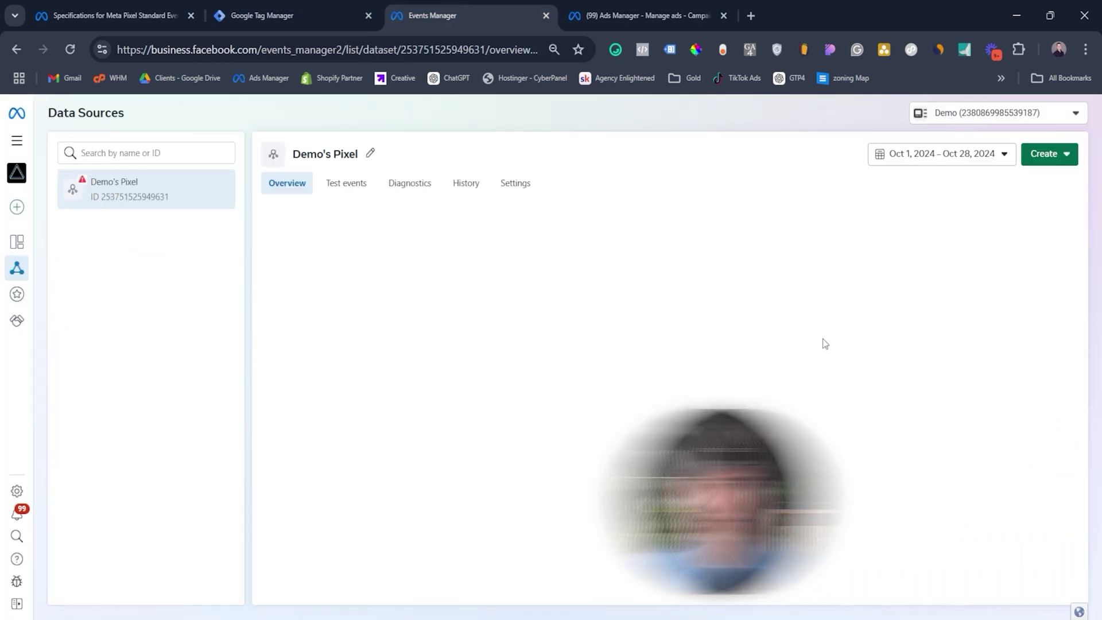
pyautogui.click(1014, 427)
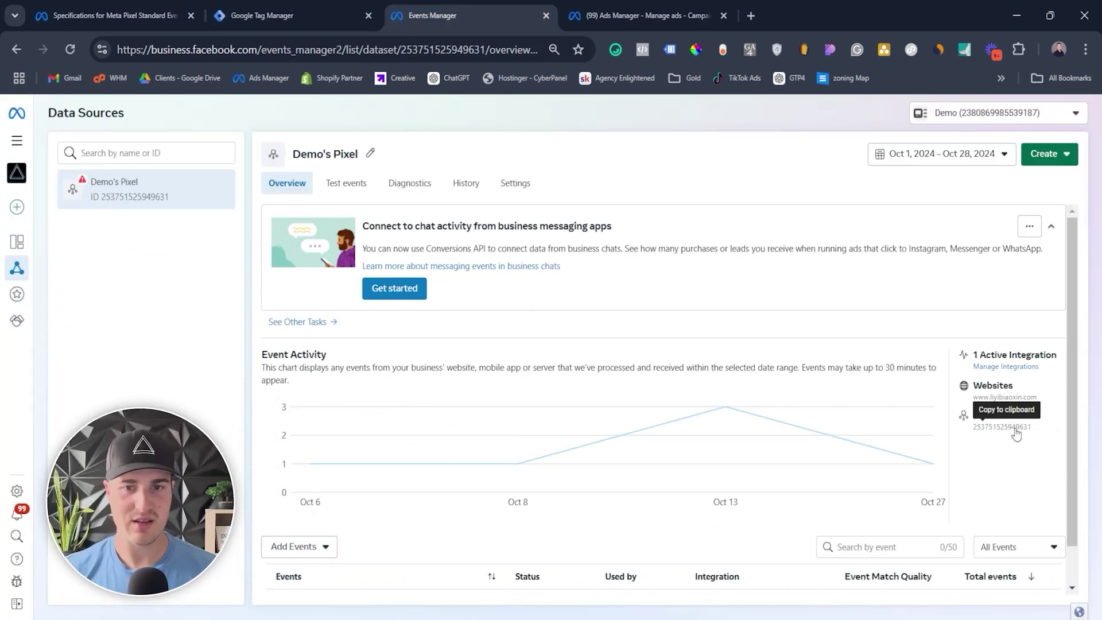
pyautogui.click(263, 15)
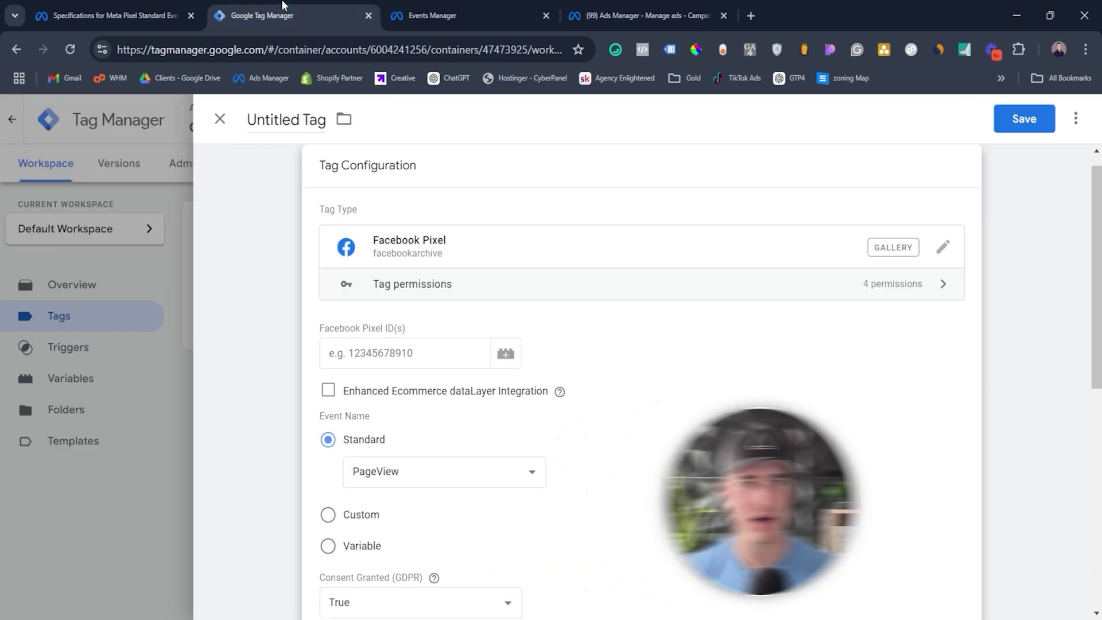
# Fill in the tag's Facebook Pixel ID with the copied ID and choose Lead as the standard event.
pyautogui.click(446, 349)
pyautogui.hotkey('ctrl', 'v')
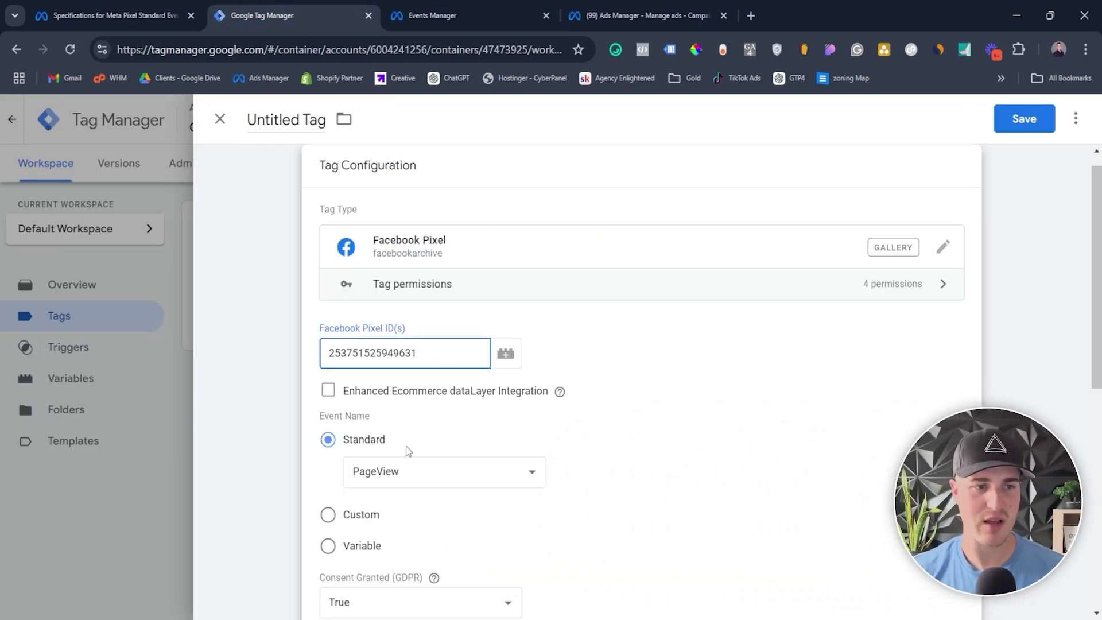
pyautogui.scroll(-1, 405, 446)
pyautogui.click(398, 392)
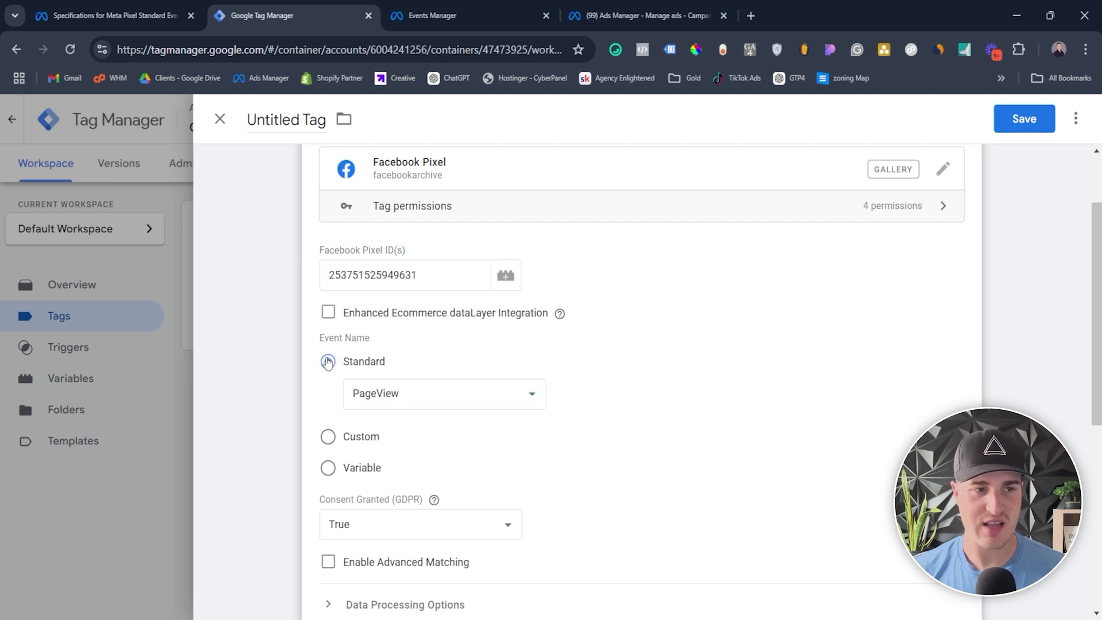
pyautogui.click(358, 386)
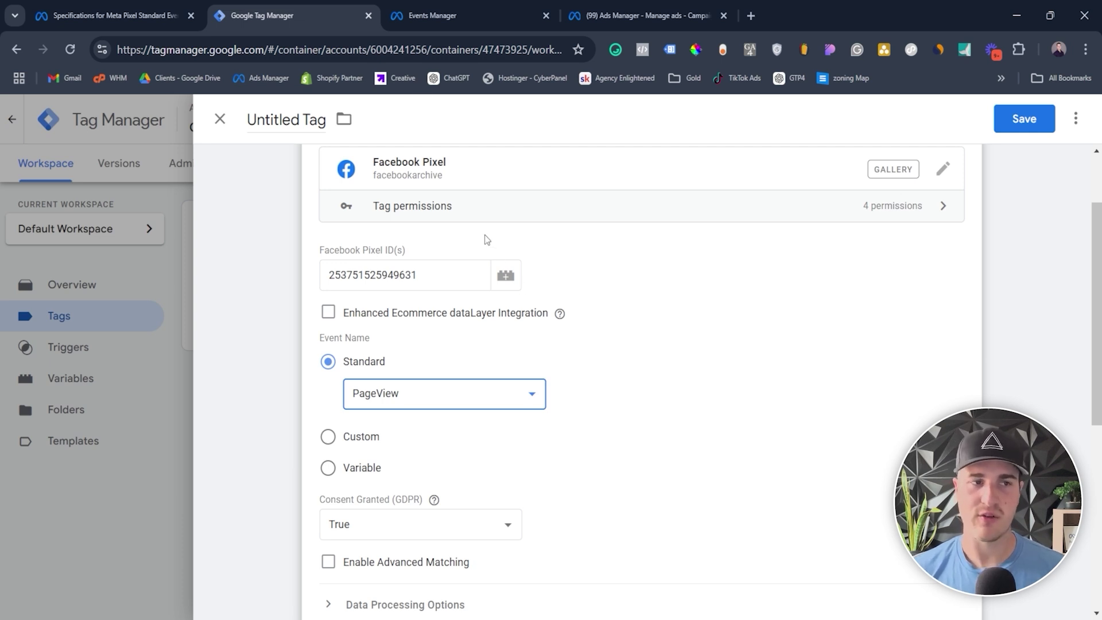
pyautogui.press('l')
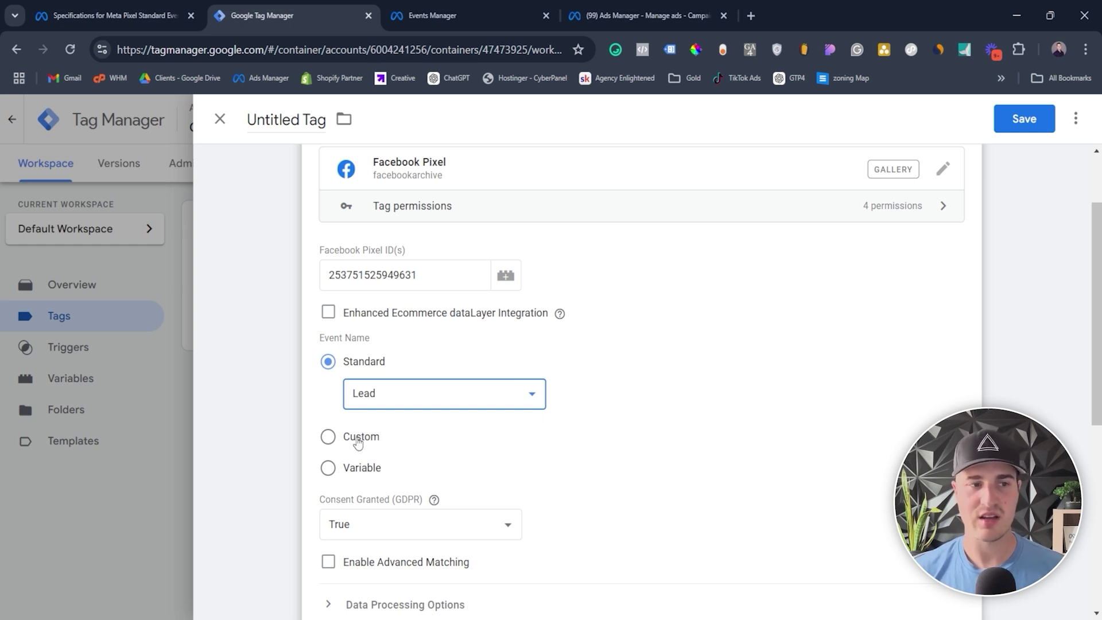
# Switch the tag's event name to a custom event called webinar.
pyautogui.click(328, 439)
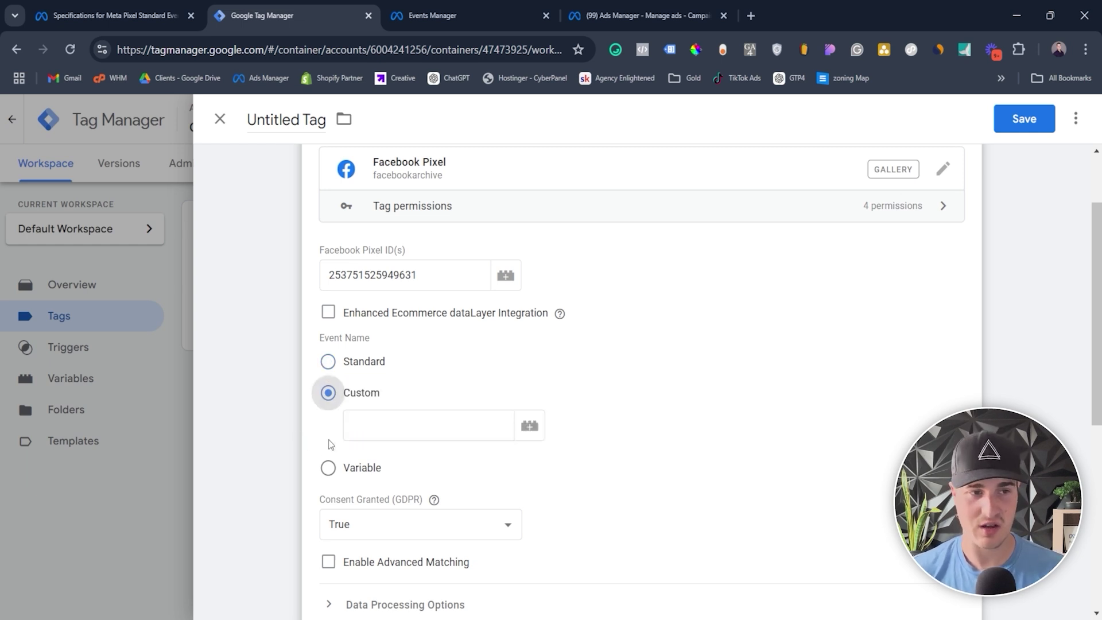
pyautogui.click(364, 432)
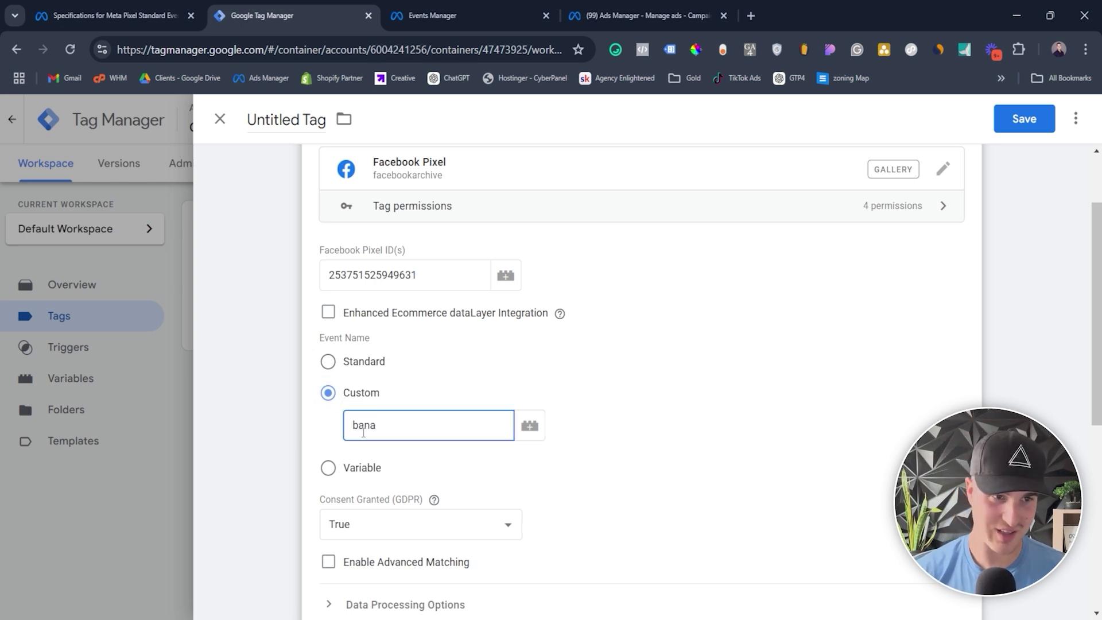
pyautogui.hotkey('ctrl', 'a')
pyautogui.press('BackSpace')
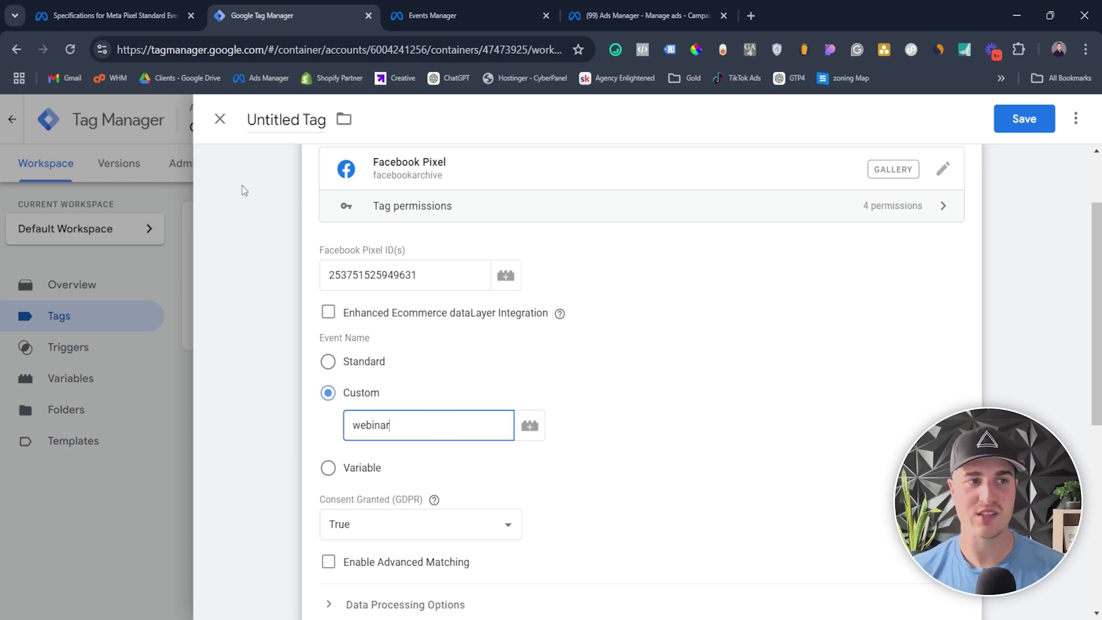
pyautogui.scroll(-1, 603, 420)
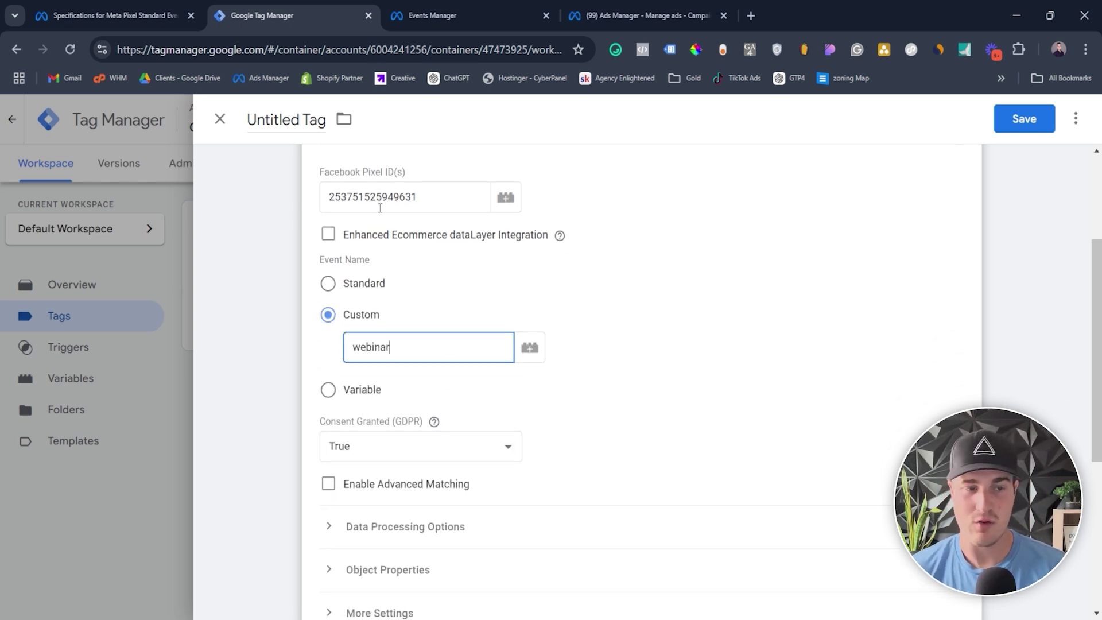
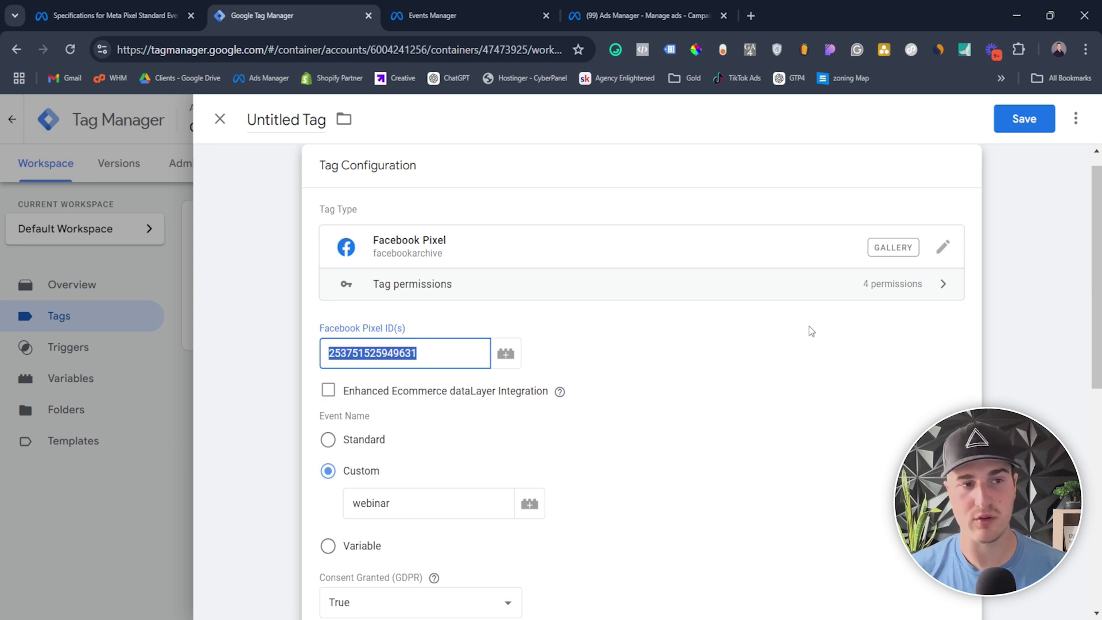
# Create a new firing trigger for the tag with Page View as its trigger type.
pyautogui.scroll(-3, 795, 315)
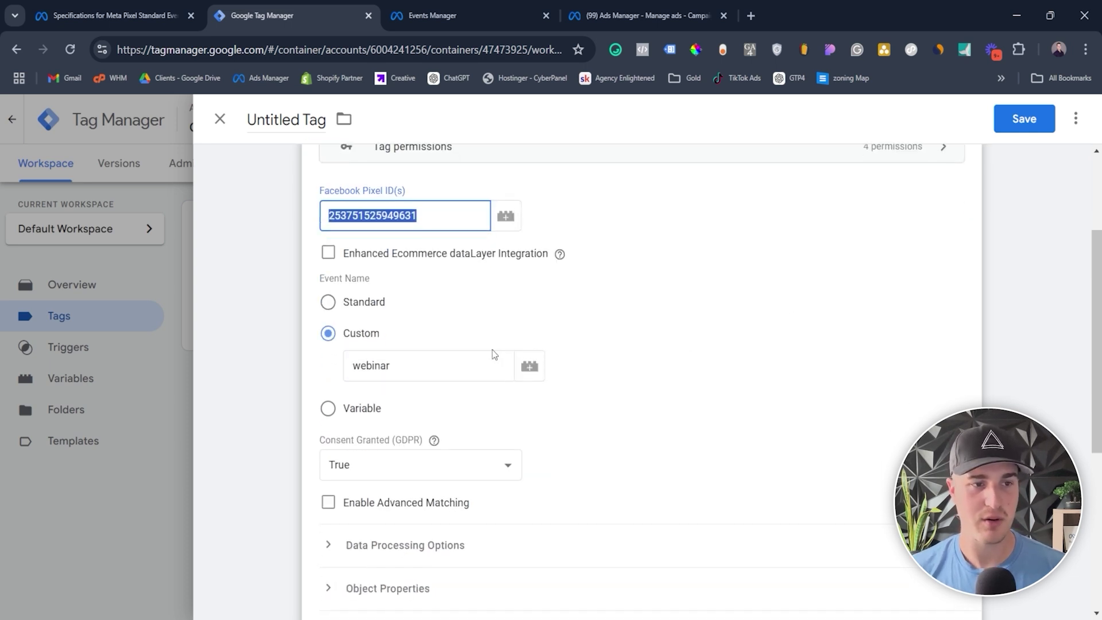
pyautogui.click(559, 253)
pyautogui.scroll(-6, 601, 294)
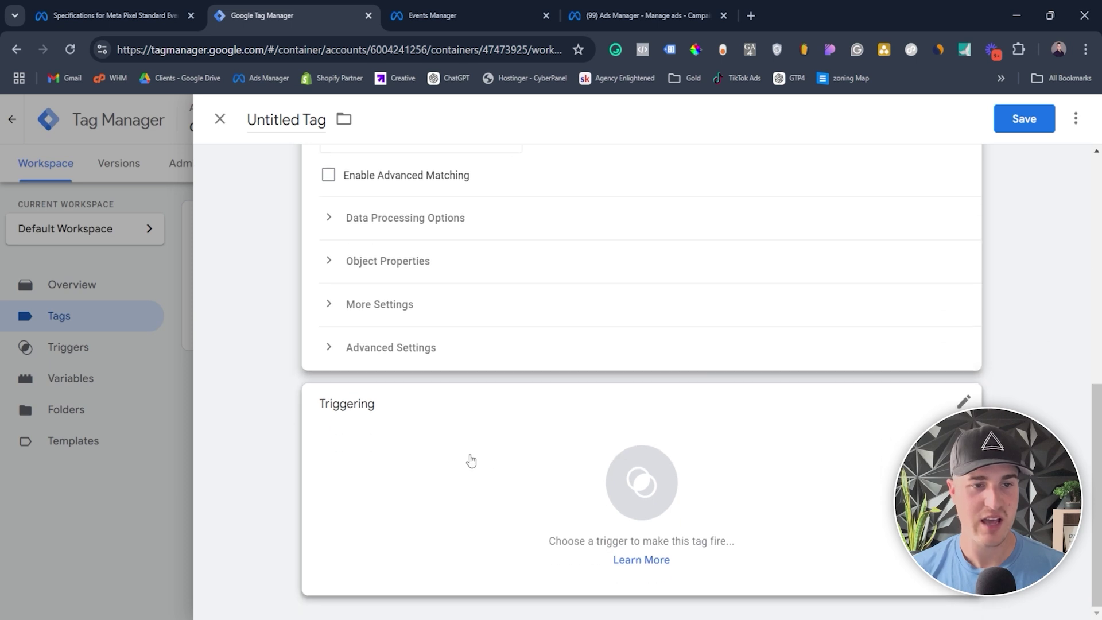
pyautogui.click(459, 480)
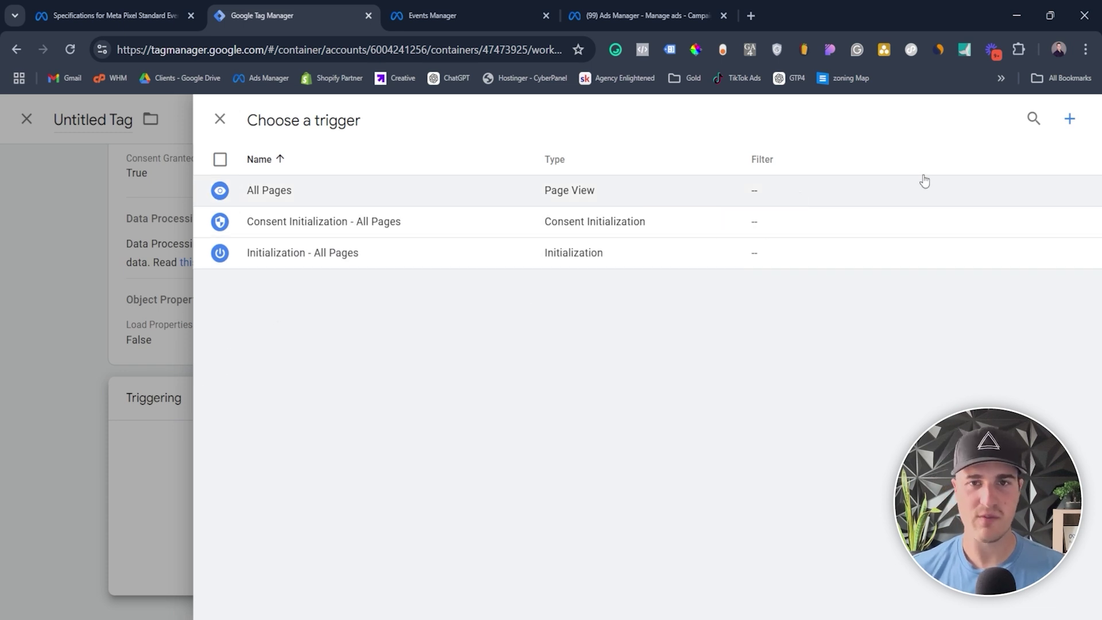
pyautogui.click(1069, 119)
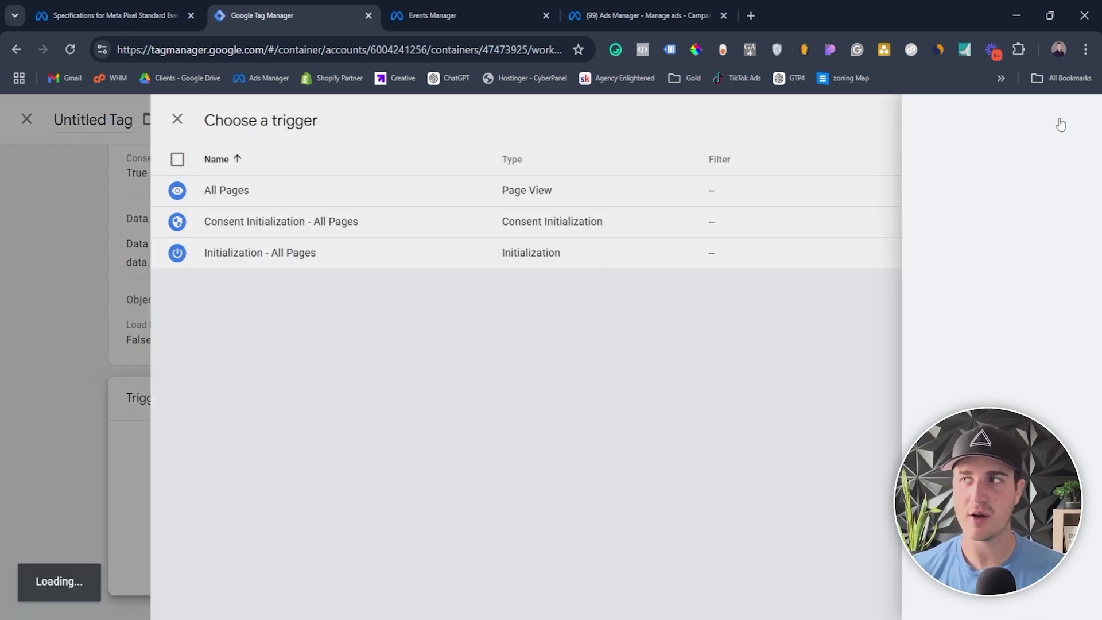
pyautogui.click(599, 232)
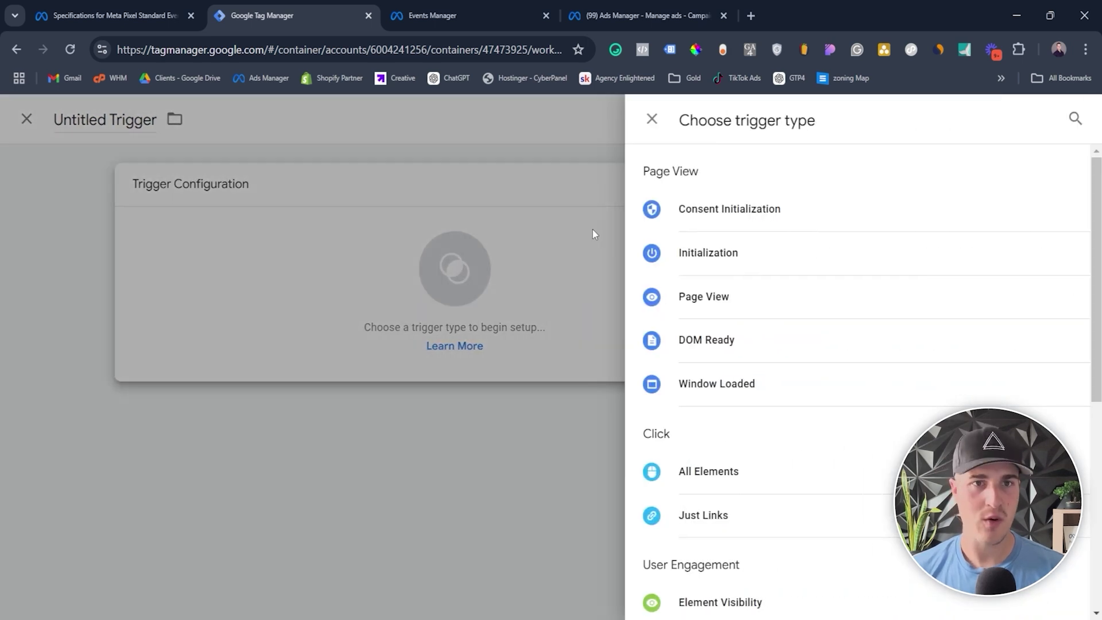
pyautogui.click(696, 308)
# Limit the trigger to some page views where the Page URL contains thank-you.
pyautogui.click(493, 347)
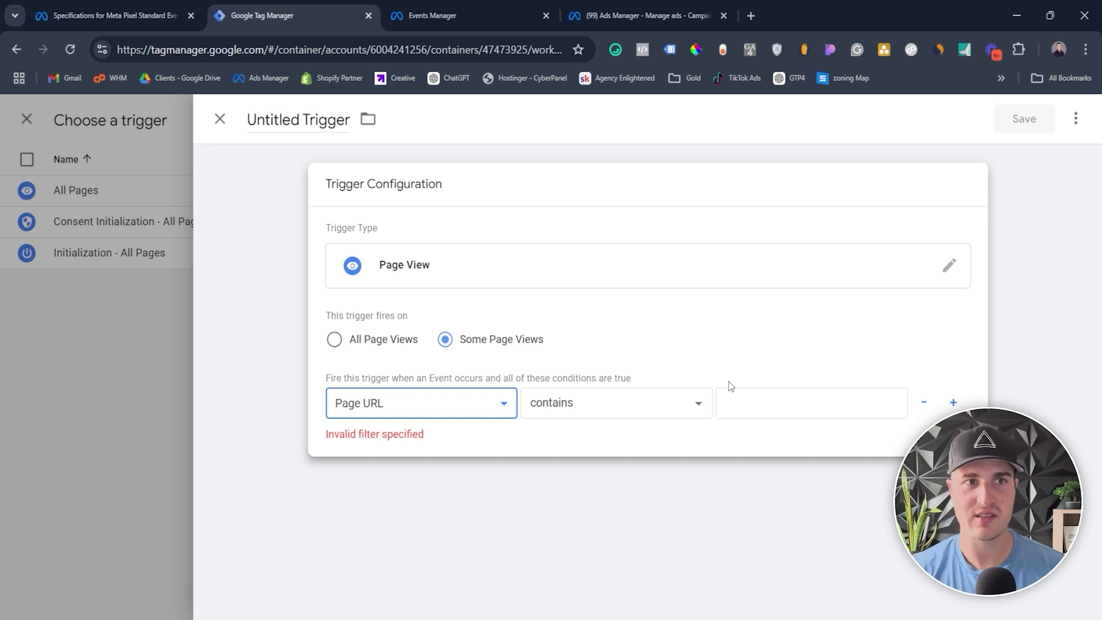
pyautogui.click(749, 403)
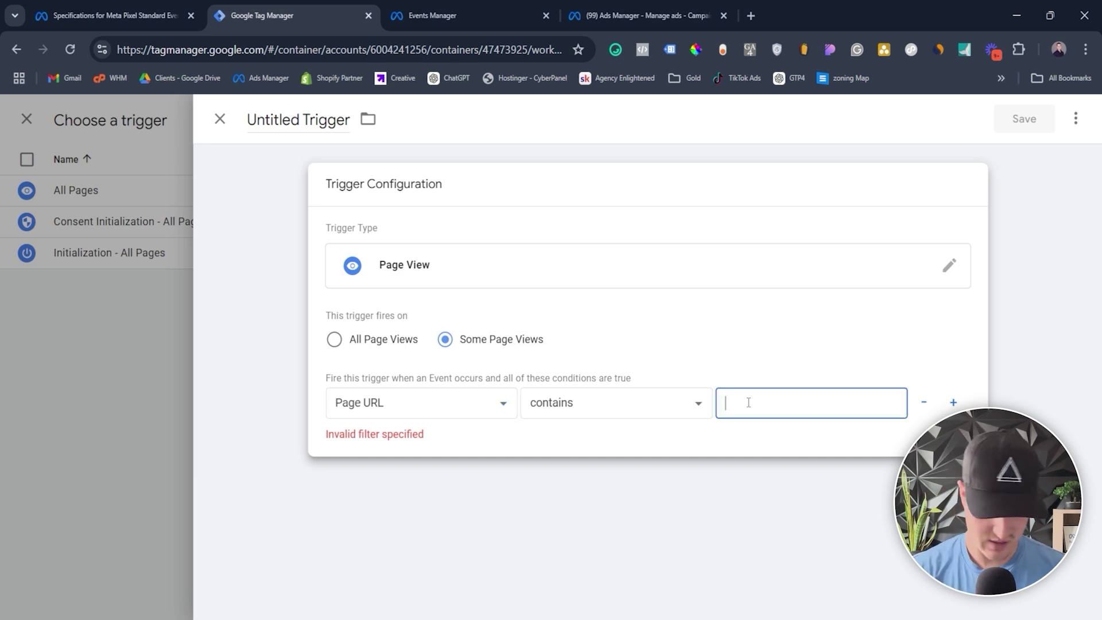
pyautogui.write('thank-yo')
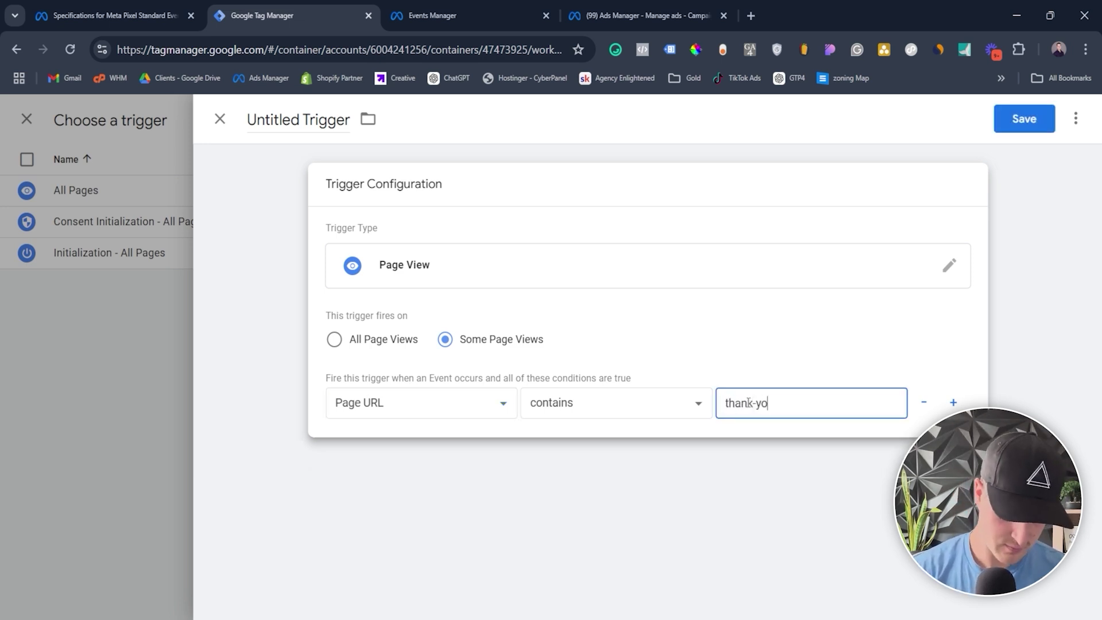
pyautogui.write('u')
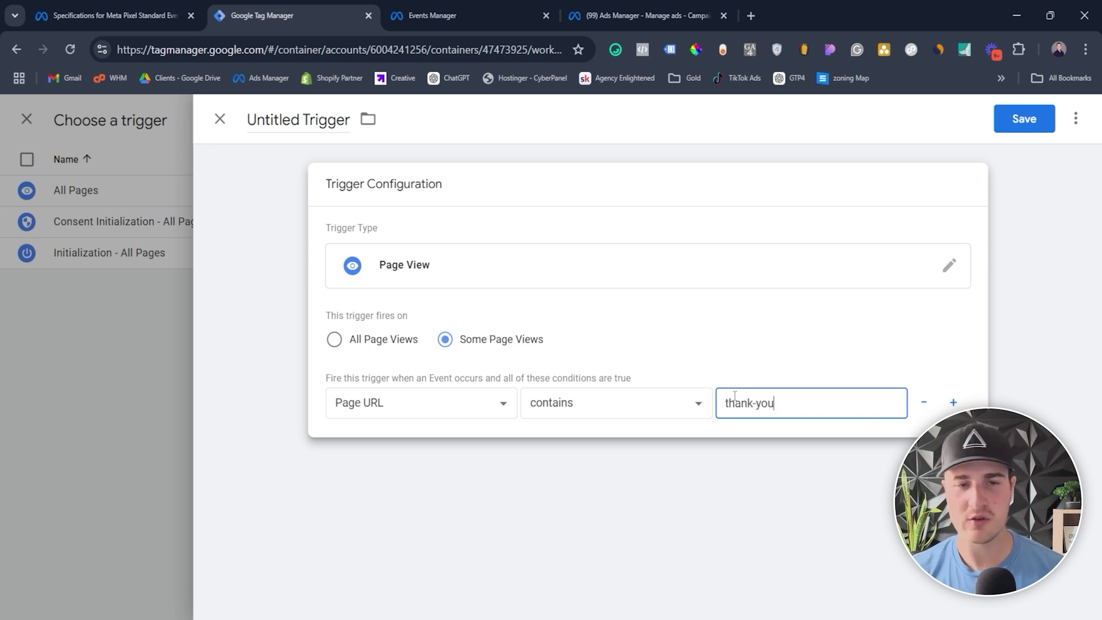
pyautogui.click(796, 442)
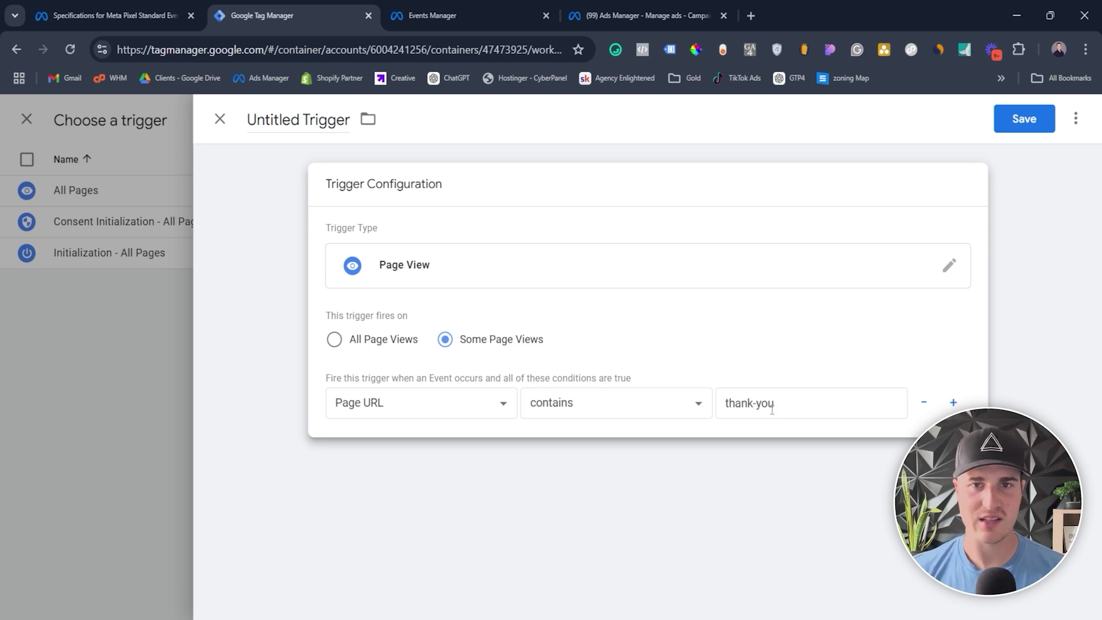
# Name the trigger Thank You - Webinar and save it to the tag.
pyautogui.tripleClick(733, 403)
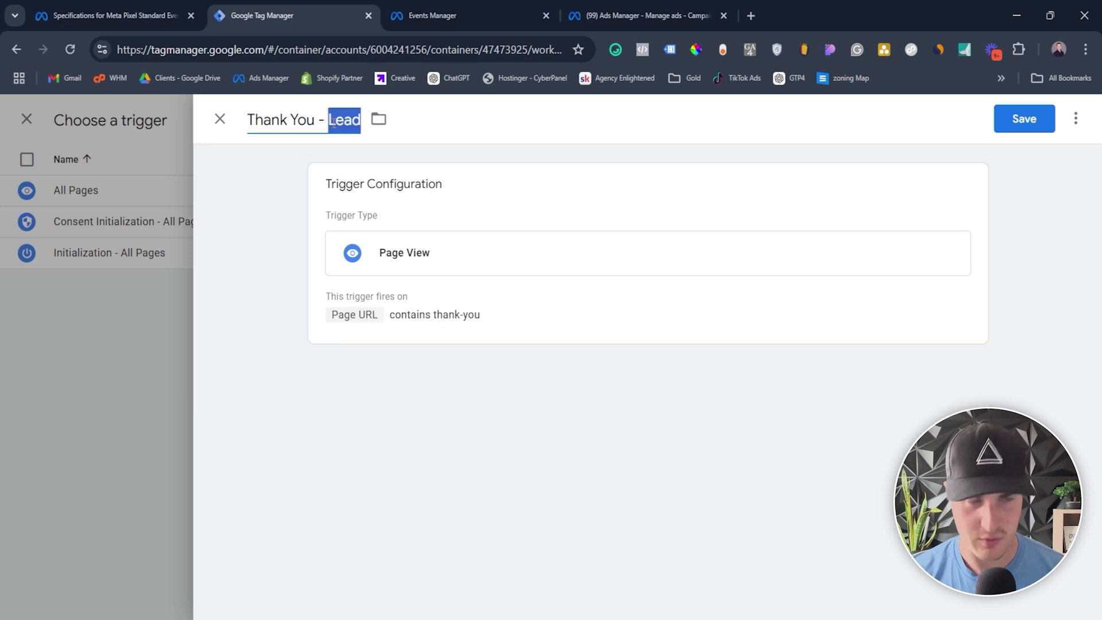
pyautogui.press('BackSpace')
pyautogui.write('Web')
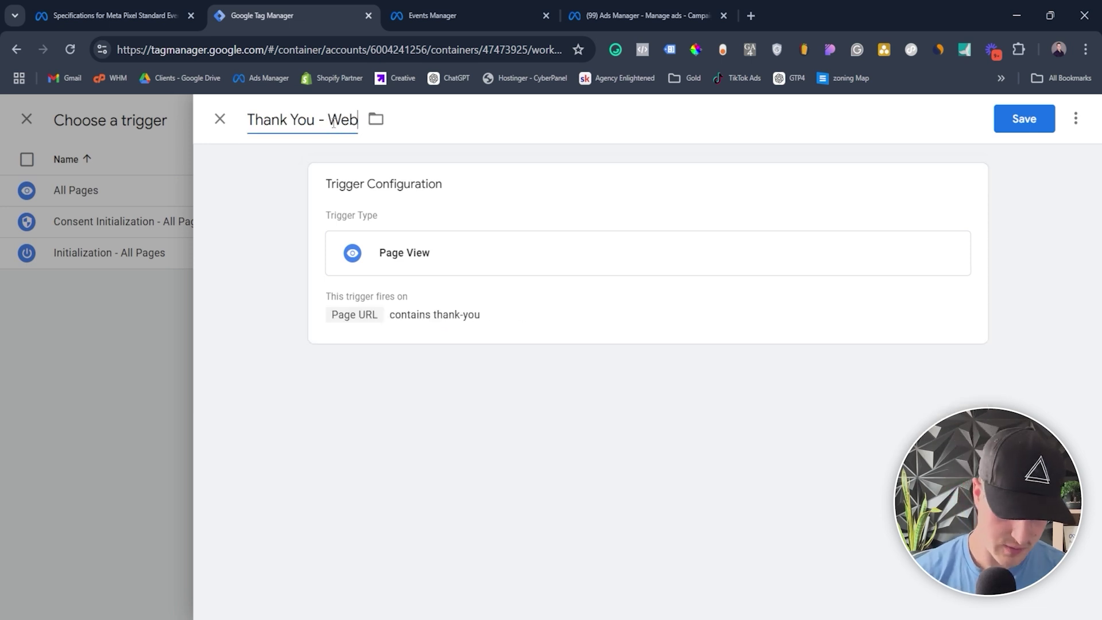
pyautogui.write('inar')
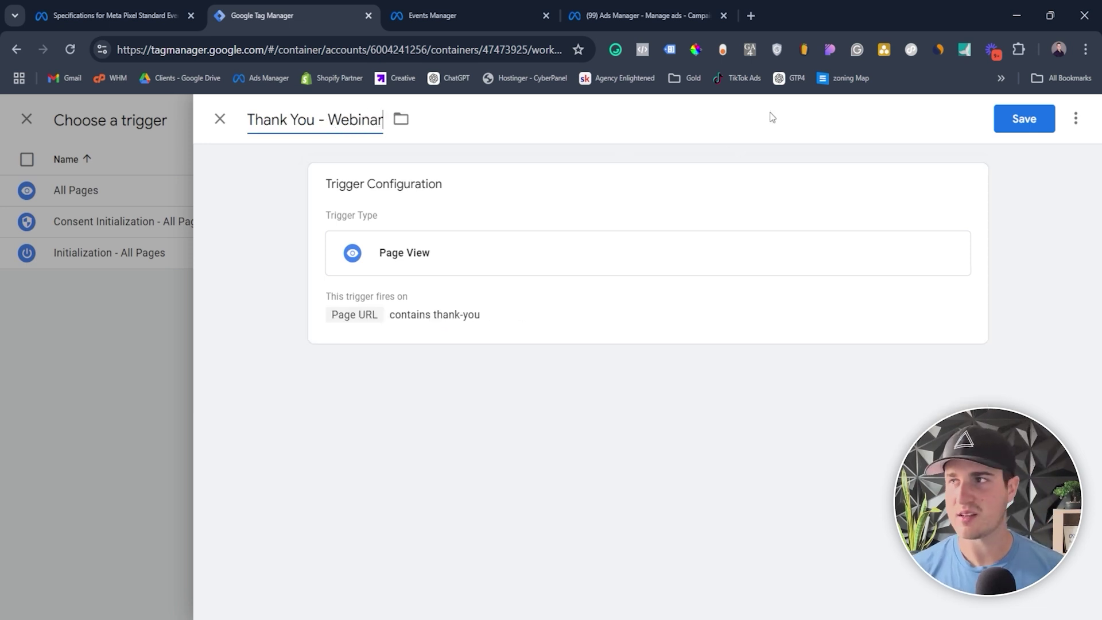
pyautogui.click(1002, 118)
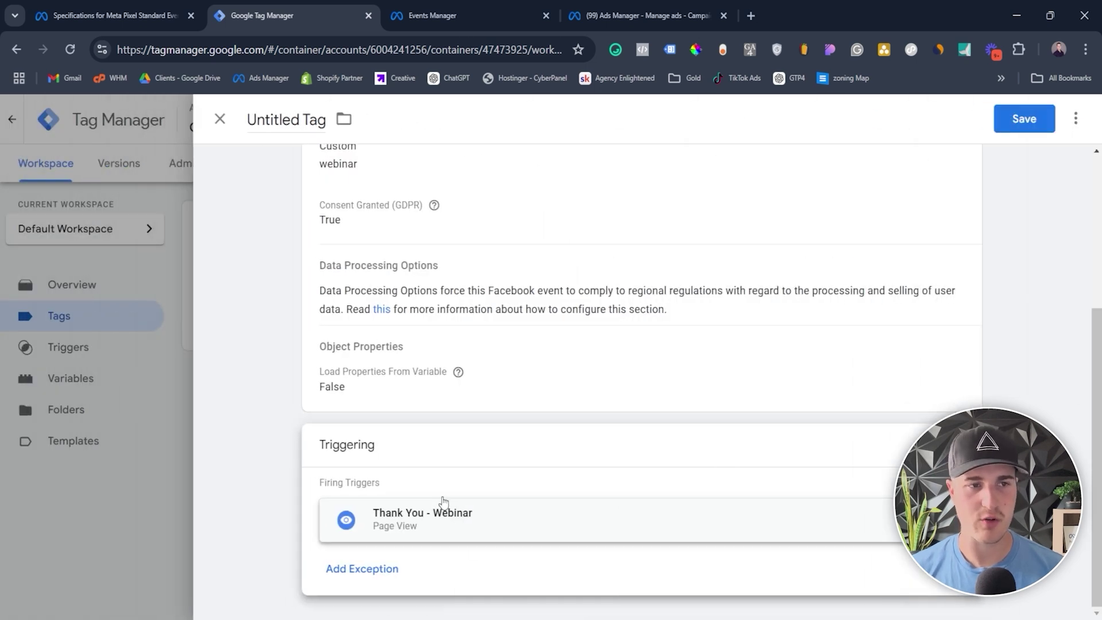
# Rename the untitled tag as FB - Webinar.
pyautogui.scroll(4, 465, 435)
pyautogui.click(294, 122)
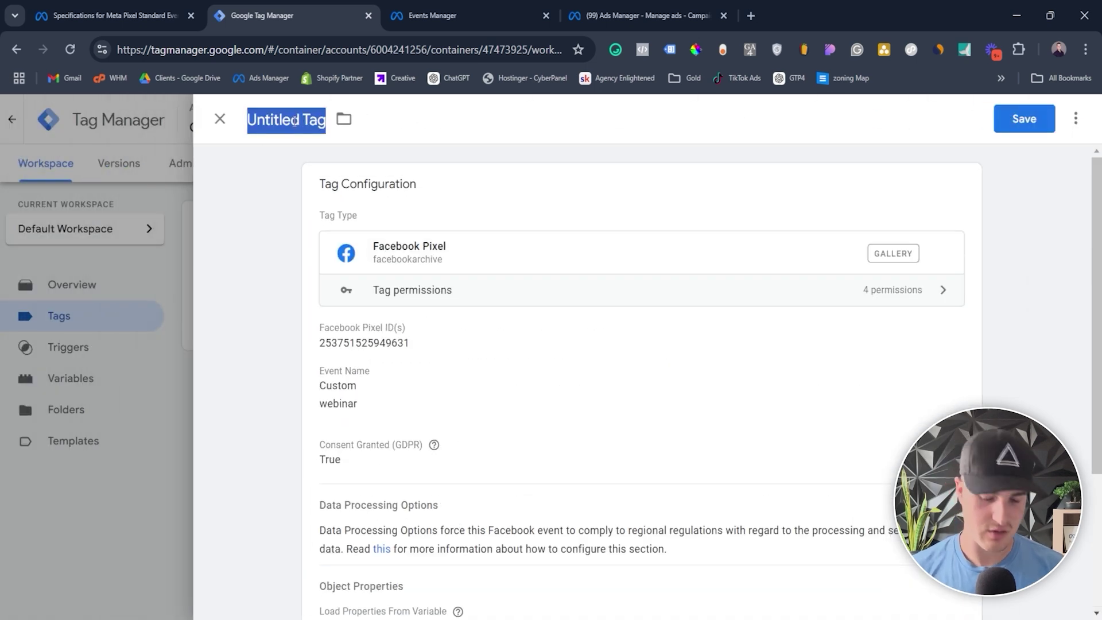
pyautogui.write('FB - ')
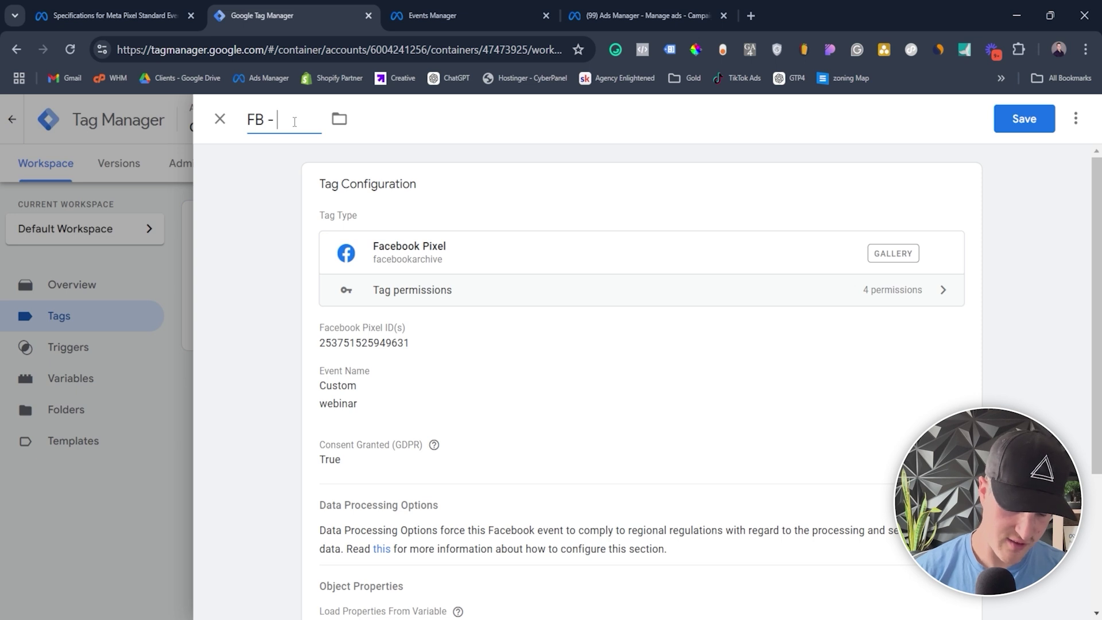
pyautogui.write('Webinar')
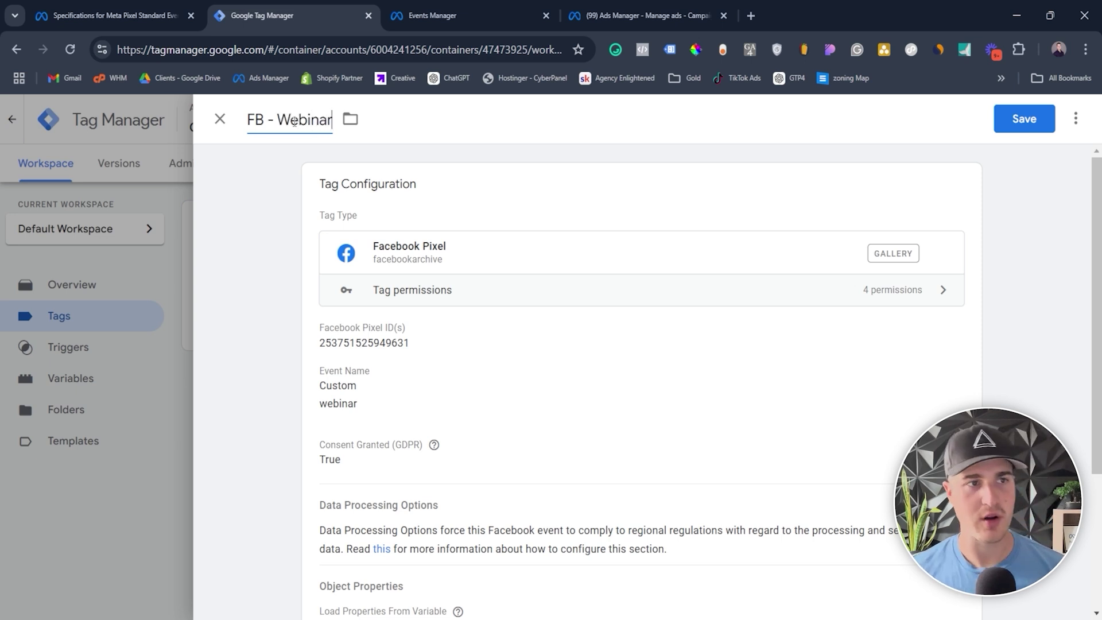
# Review the tag's firing trigger and settings, opening the configuration and selecting the custom event name.
pyautogui.scroll(-3, 492, 320)
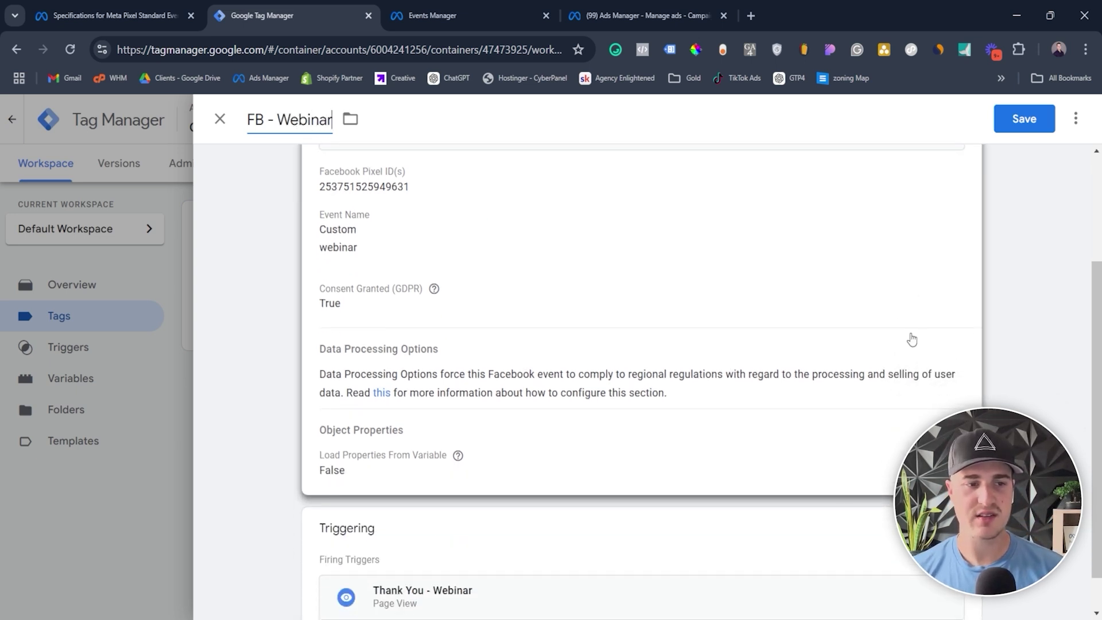
pyautogui.scroll(-1, 913, 340)
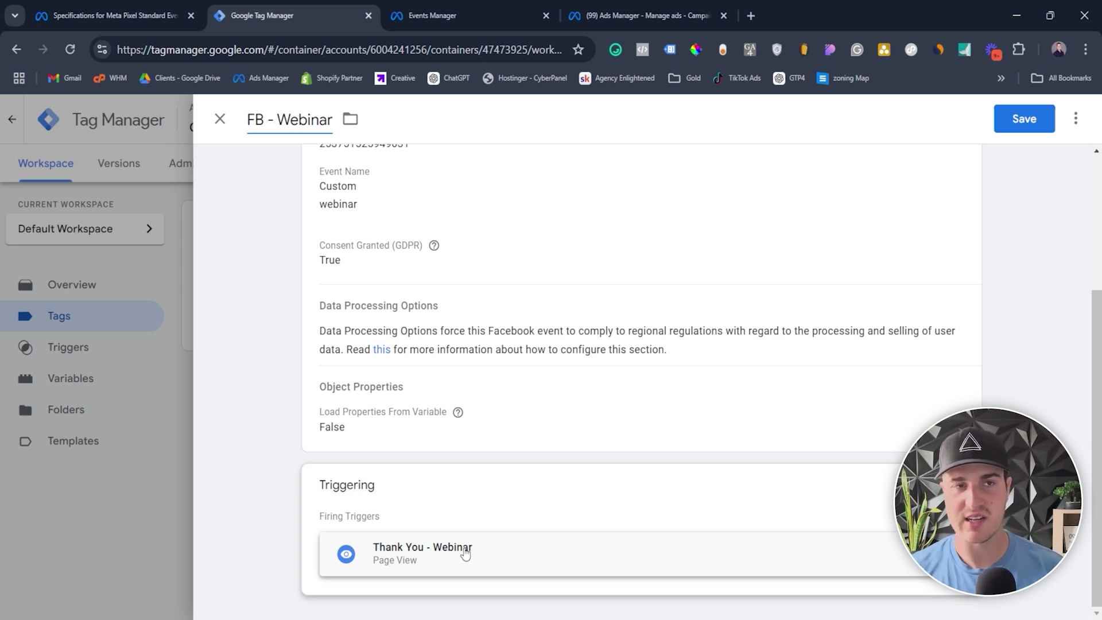
pyautogui.scroll(2, 465, 552)
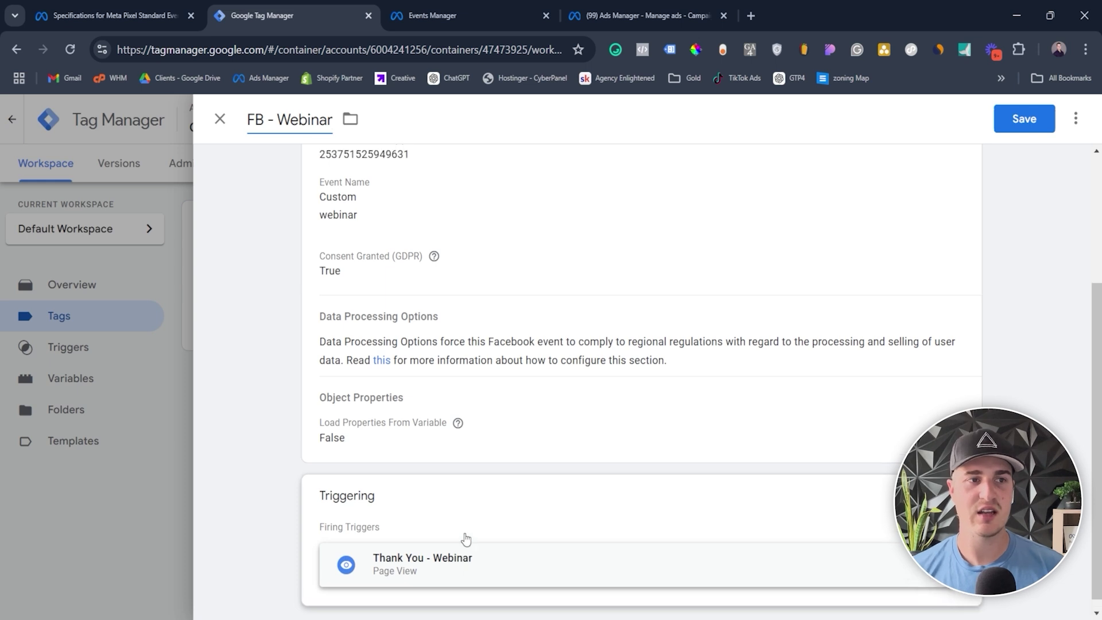
pyautogui.click(462, 448)
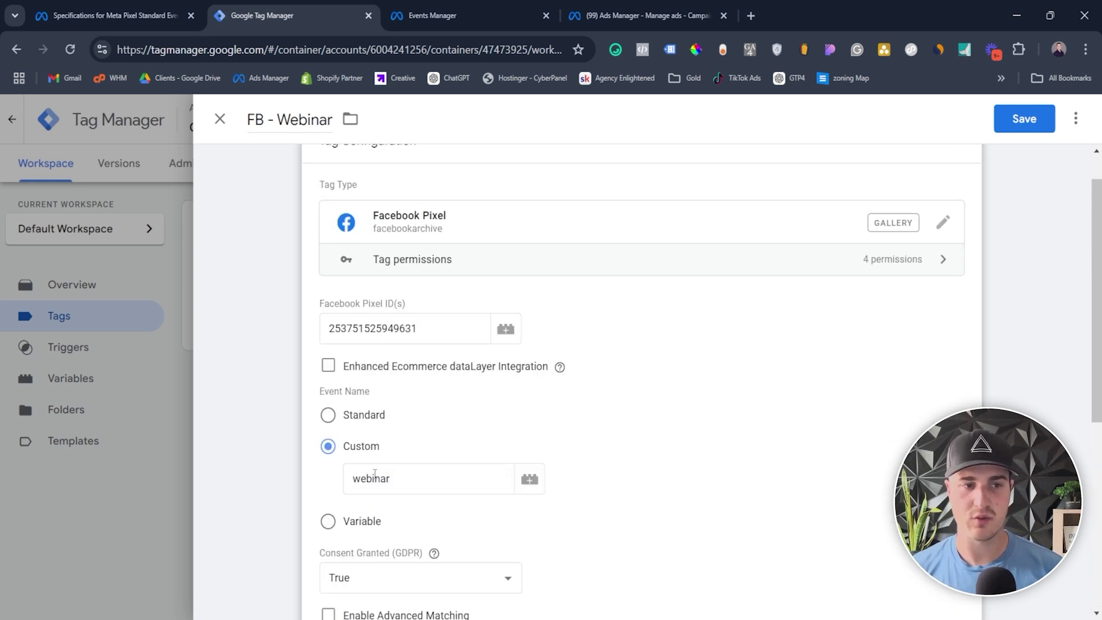
pyautogui.click(413, 486)
pyautogui.doubleClick(416, 485)
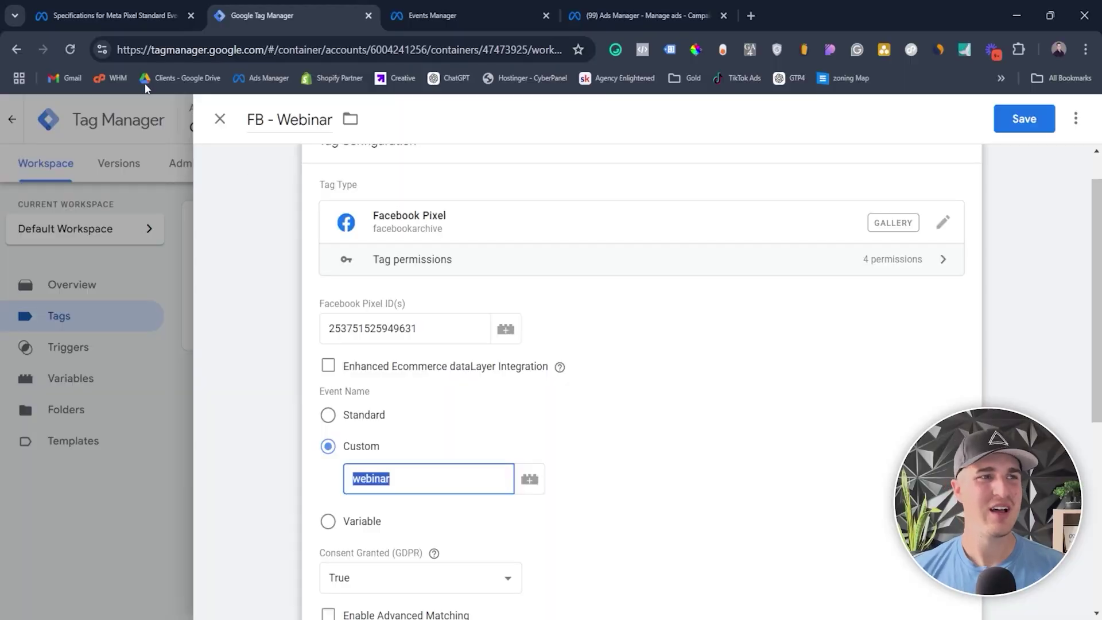
pyautogui.click(632, 2)
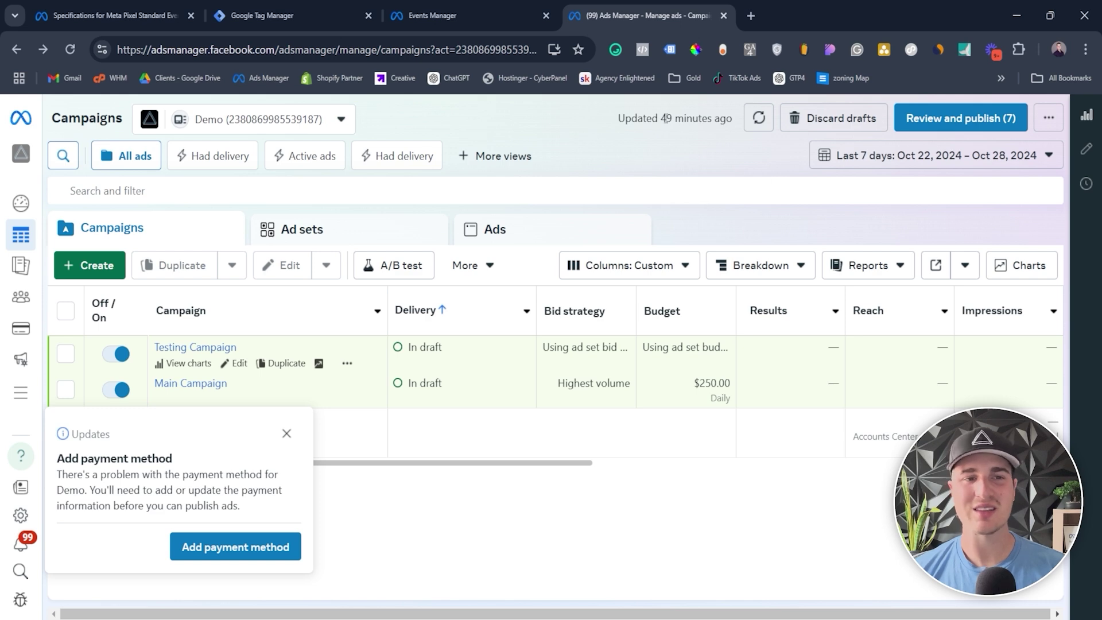
pyautogui.click(287, 433)
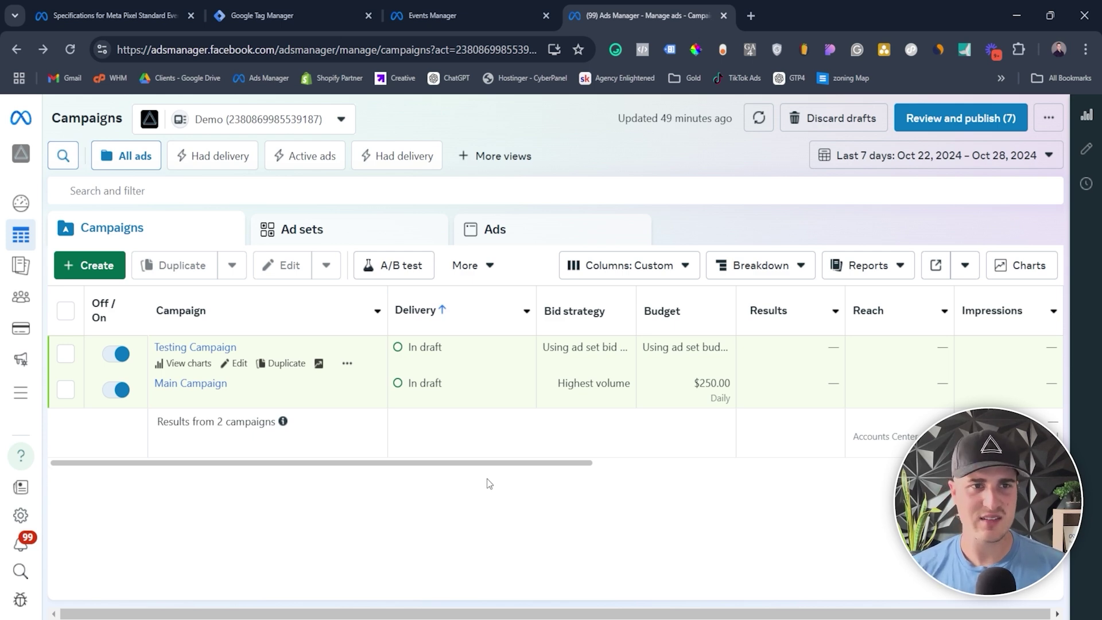
pyautogui.click(469, 20)
pyautogui.scroll(-1, 437, 464)
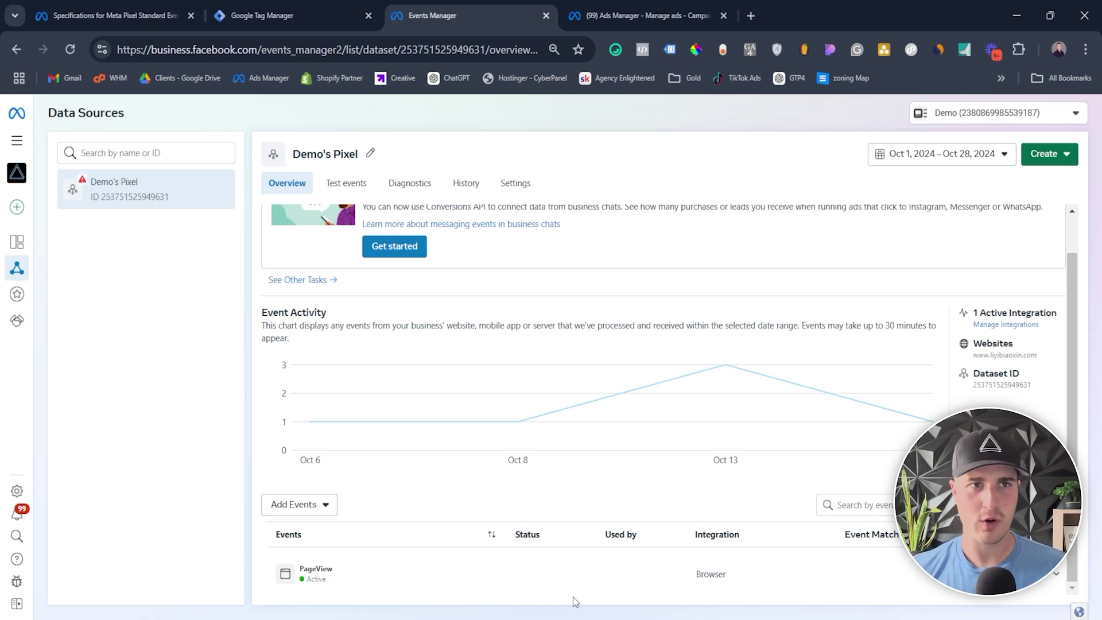
pyautogui.click(686, 16)
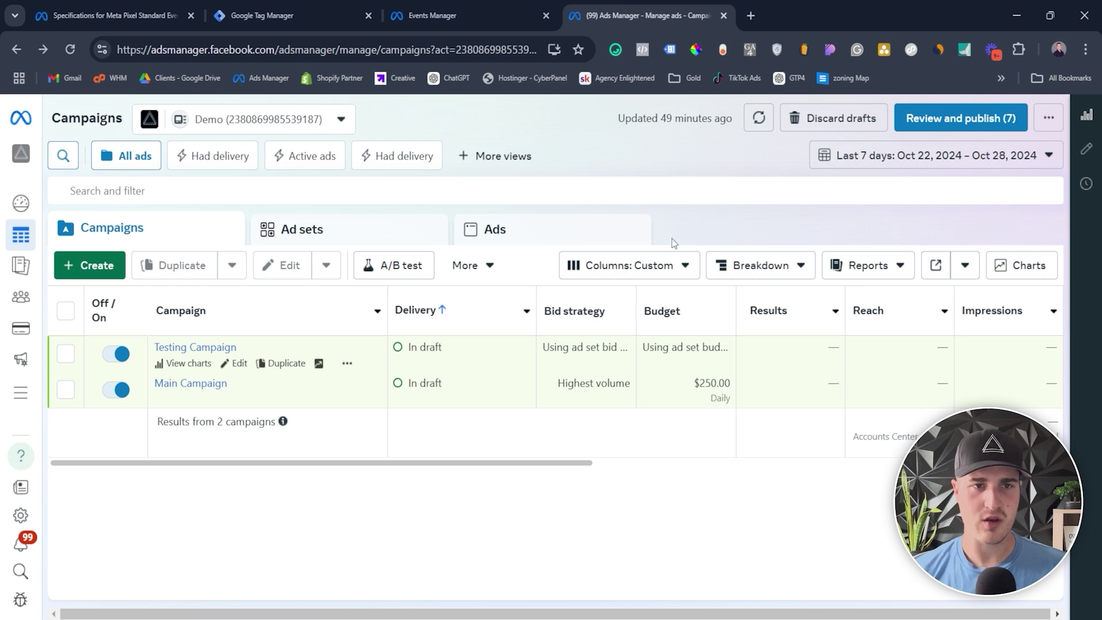
# Open column customization for the campaigns table and look over the performance metrics.
pyautogui.click(659, 265)
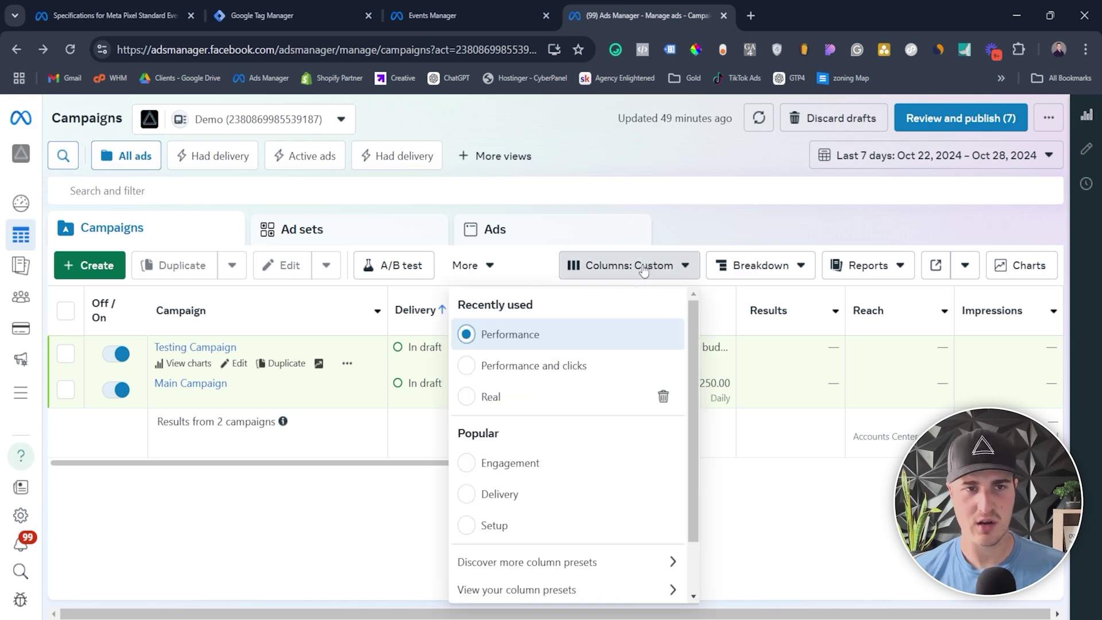
pyautogui.scroll(-1, 593, 414)
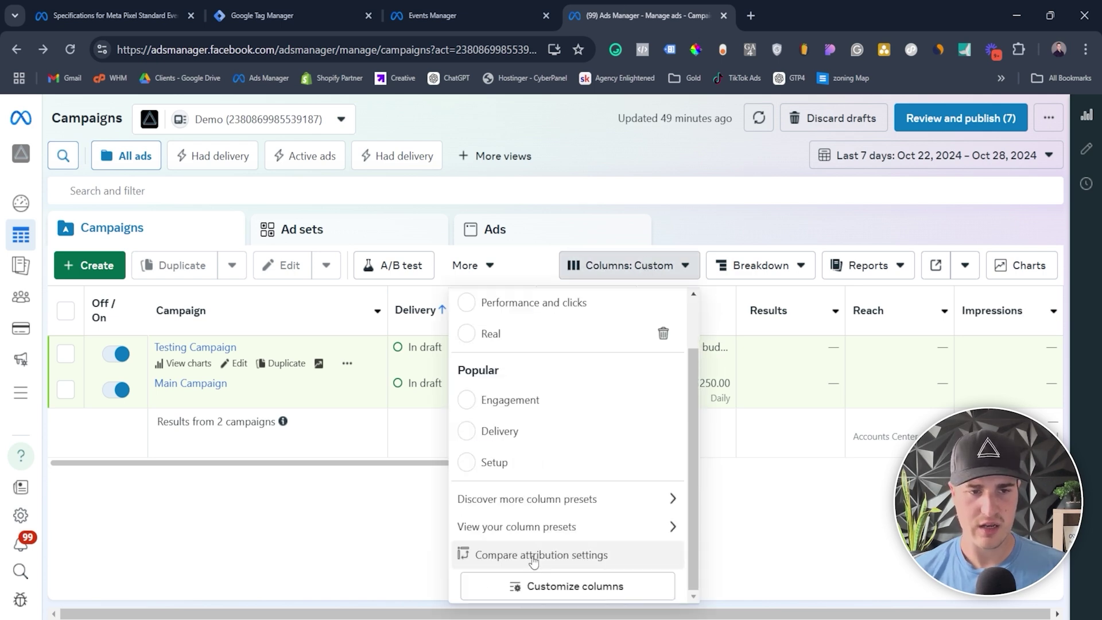
pyautogui.click(536, 597)
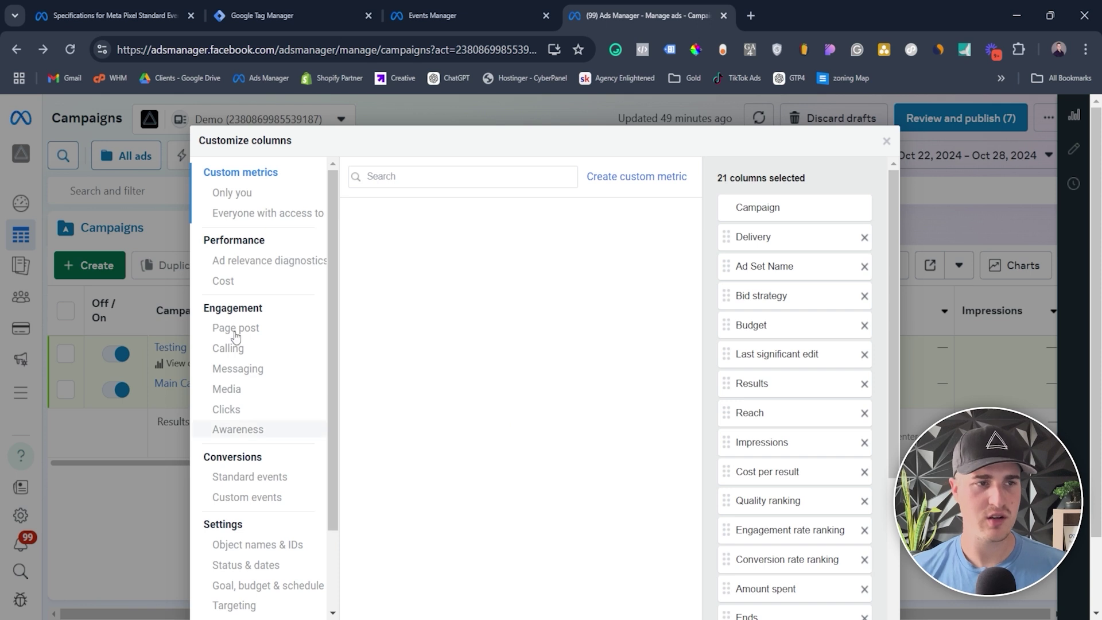
pyautogui.moveTo(209, 241); pyautogui.dragTo(274, 244)
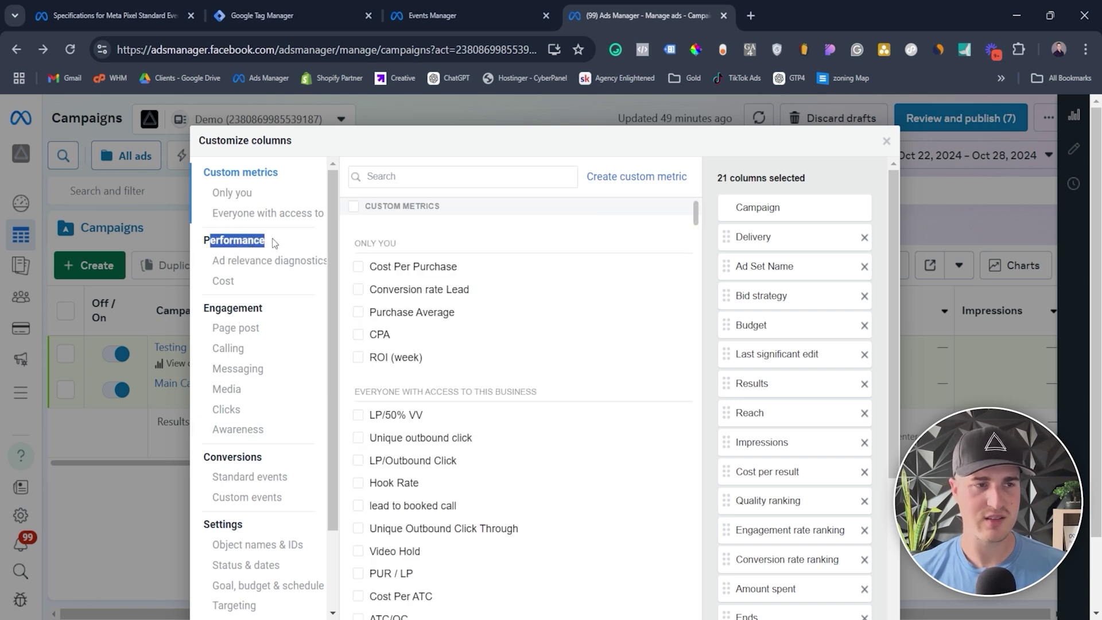
pyautogui.click(274, 243)
pyautogui.doubleClick(235, 244)
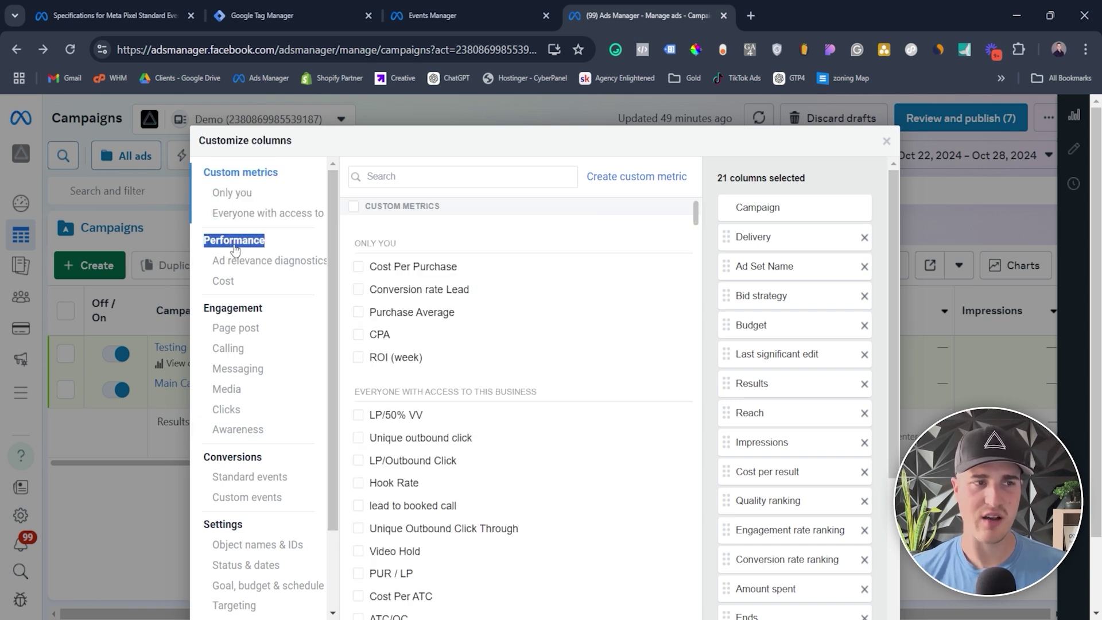
pyautogui.scroll(-1, 246, 312)
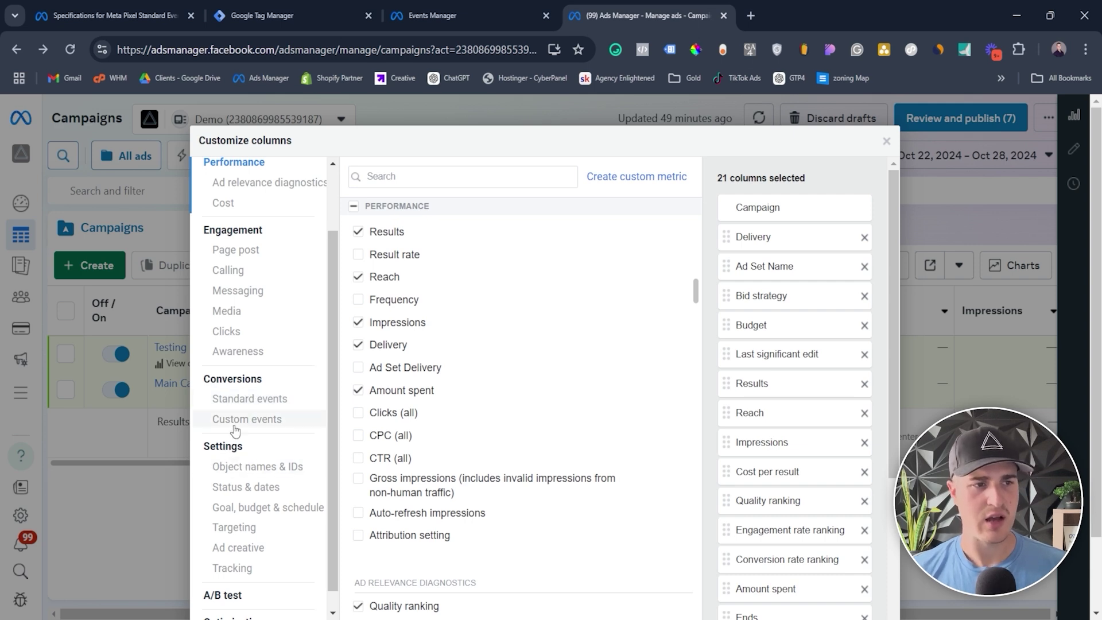
# Examine the standard conversion events offered as column metrics, comparing them with the custom events section.
pyautogui.click(260, 406)
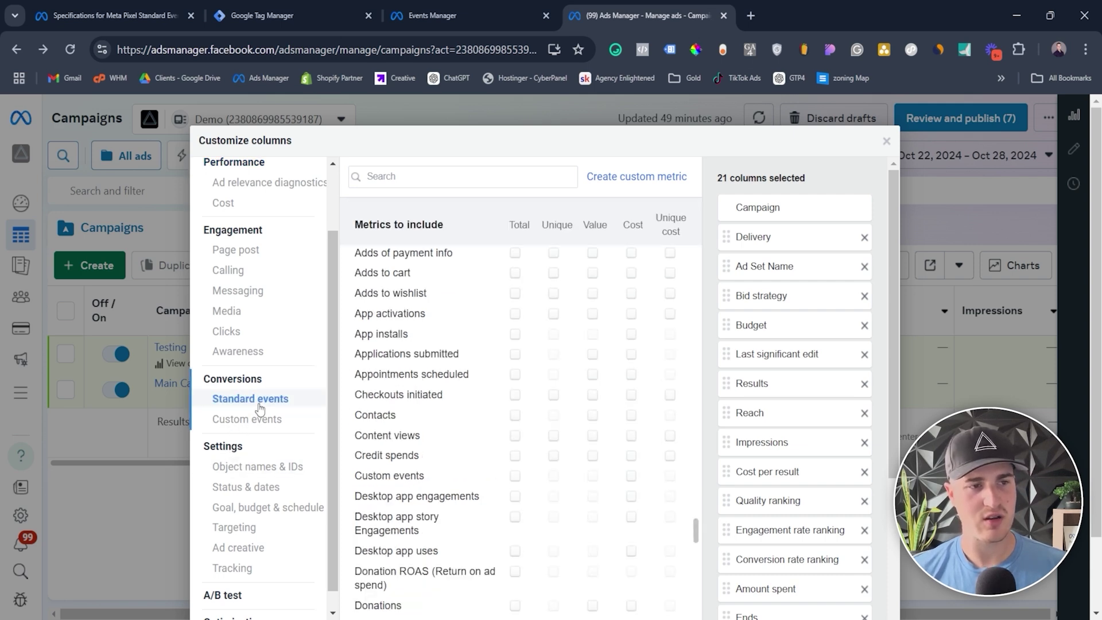
pyautogui.scroll(3, 392, 314)
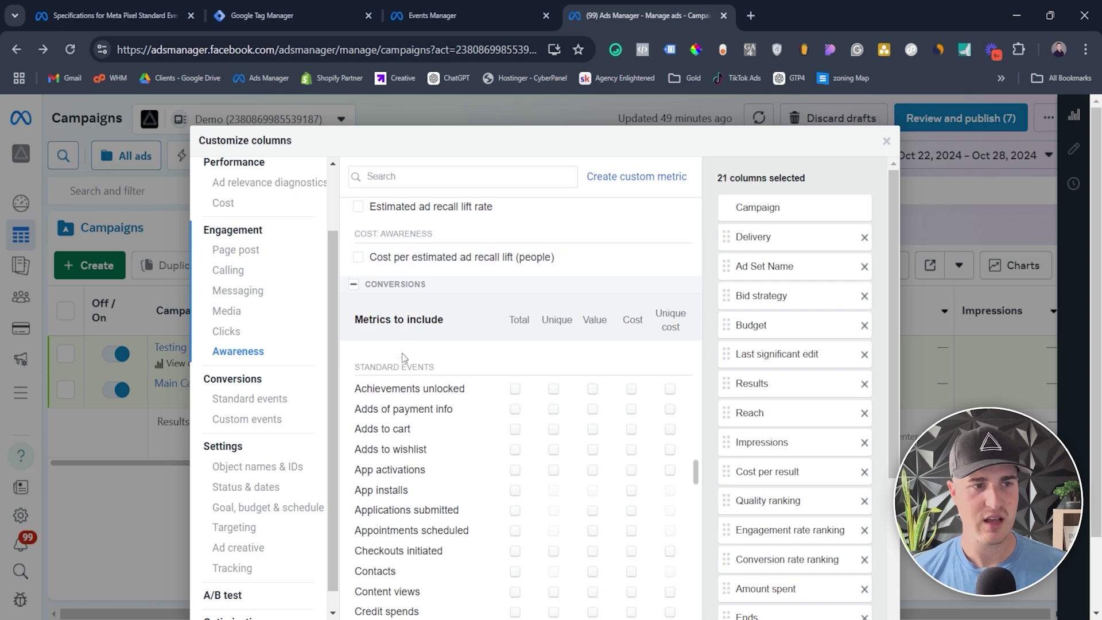
pyautogui.click(241, 423)
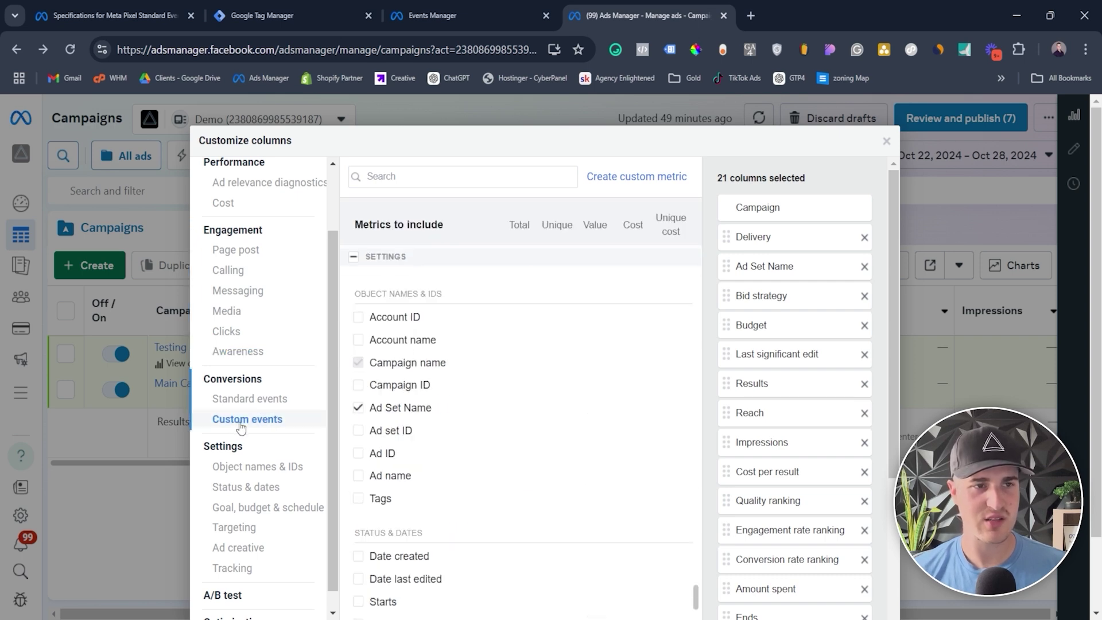
pyautogui.scroll(-3, 389, 463)
pyautogui.scroll(6, 418, 329)
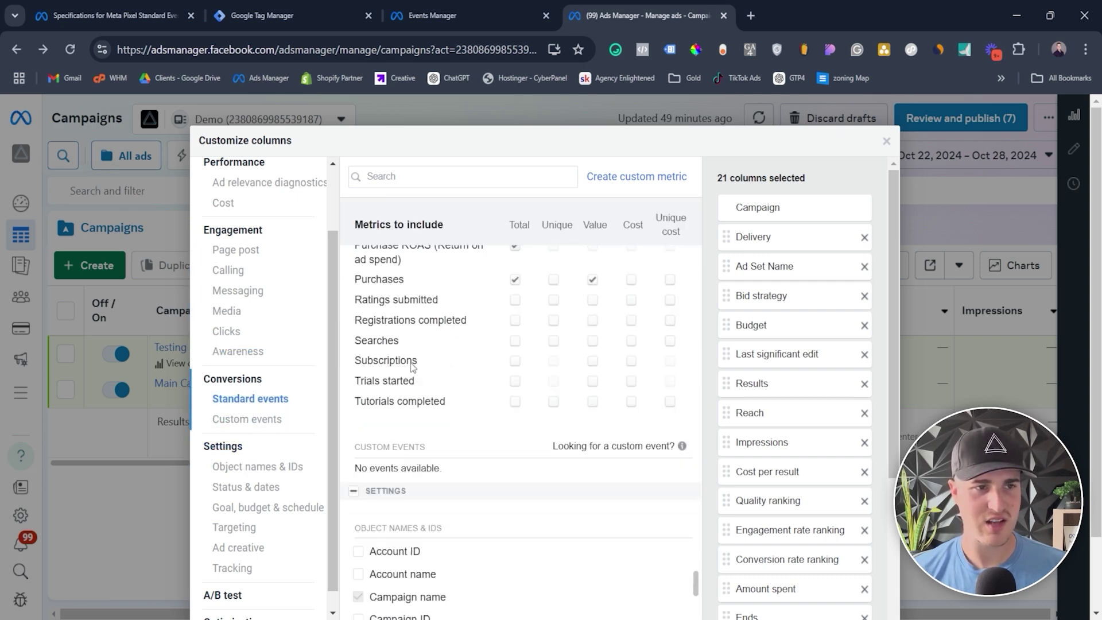
pyautogui.scroll(4, 418, 329)
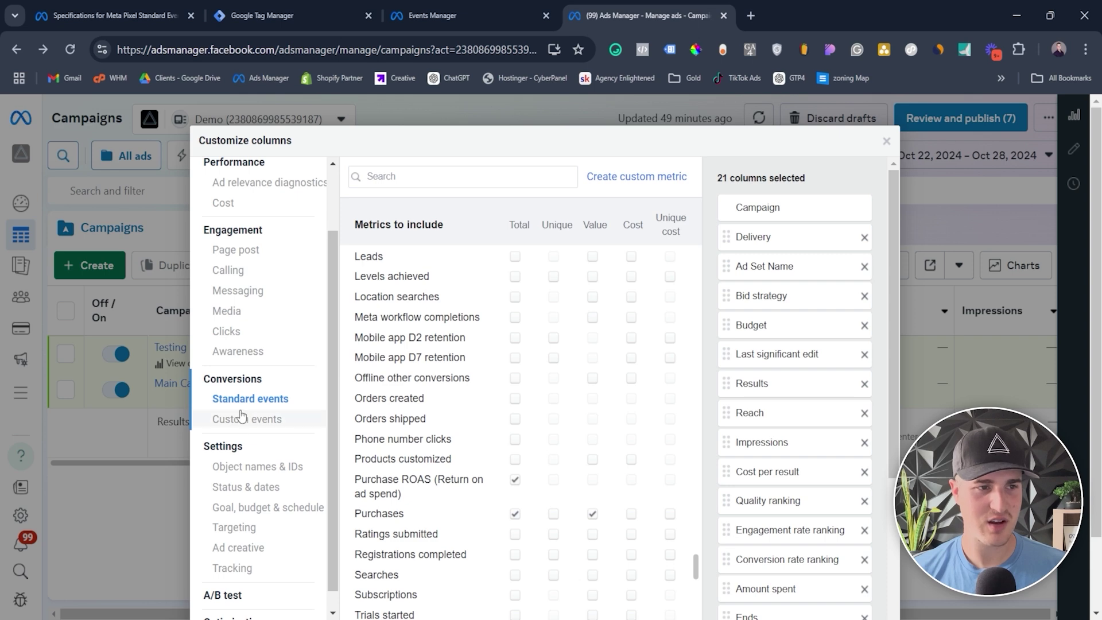
pyautogui.scroll(-1, 440, 376)
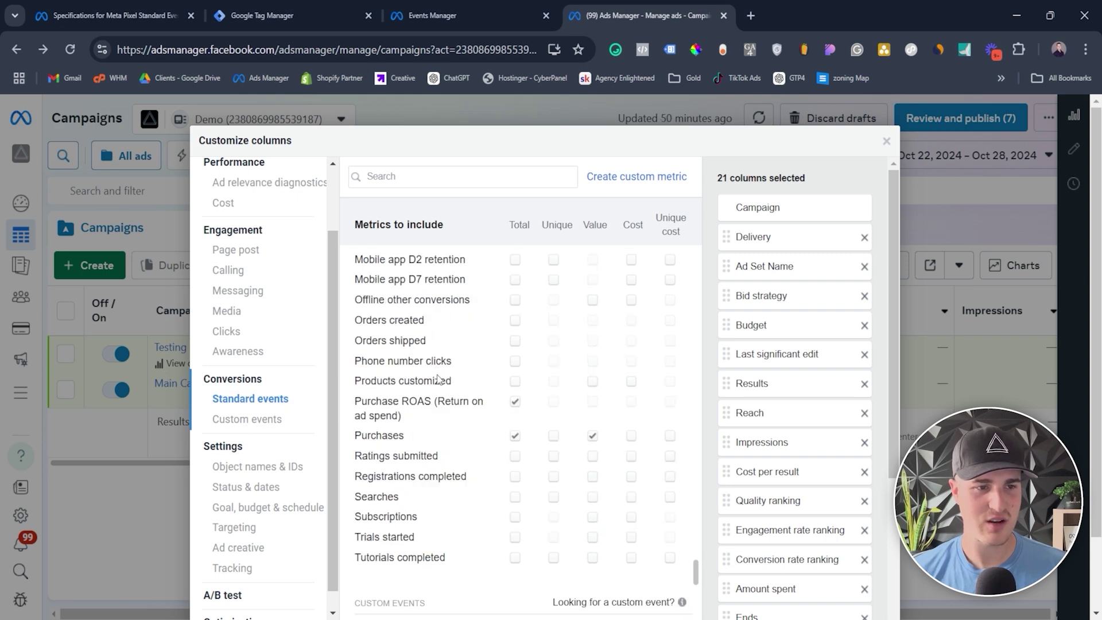
# Check the custom events metrics and the note on finding a custom event, and close column customization without changes.
pyautogui.click(247, 419)
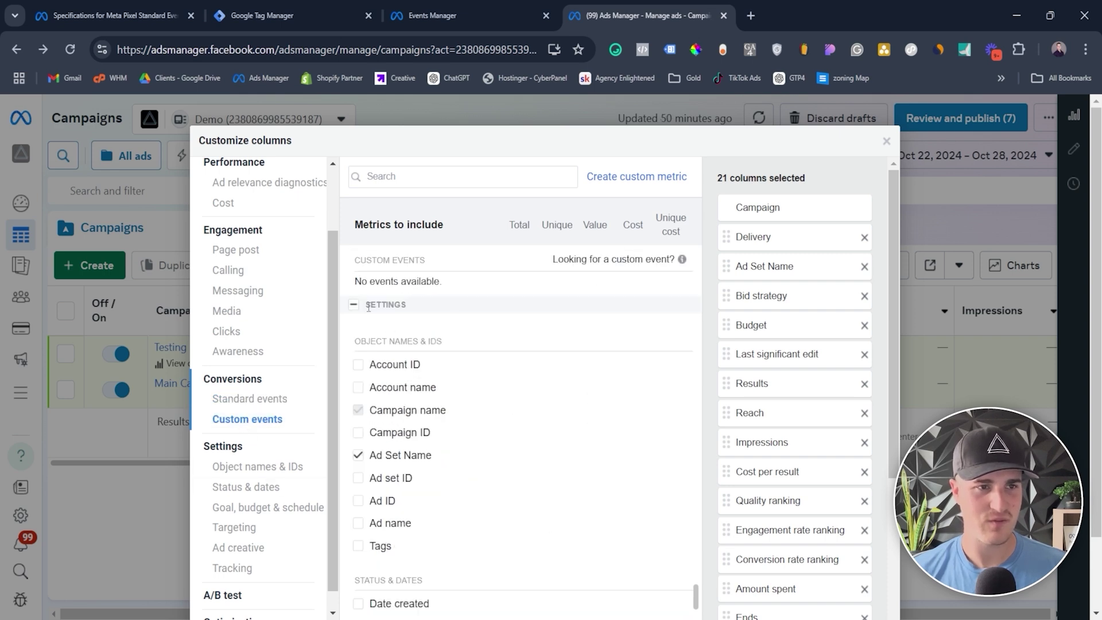
pyautogui.moveTo(459, 283); pyautogui.dragTo(353, 281)
pyautogui.click(567, 291)
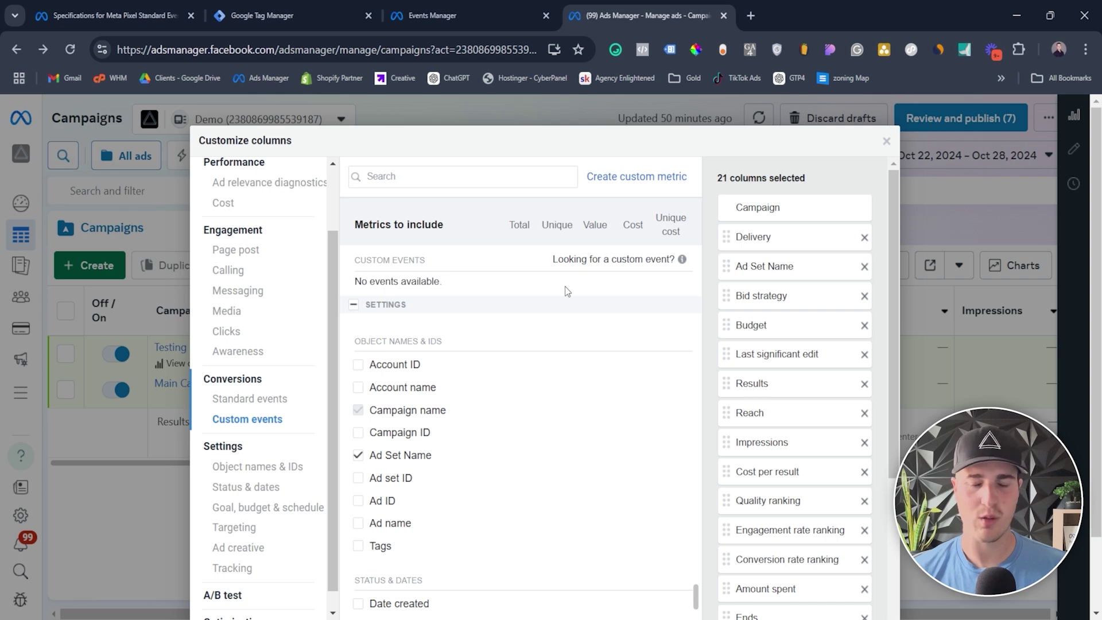
pyautogui.moveTo(682, 260)
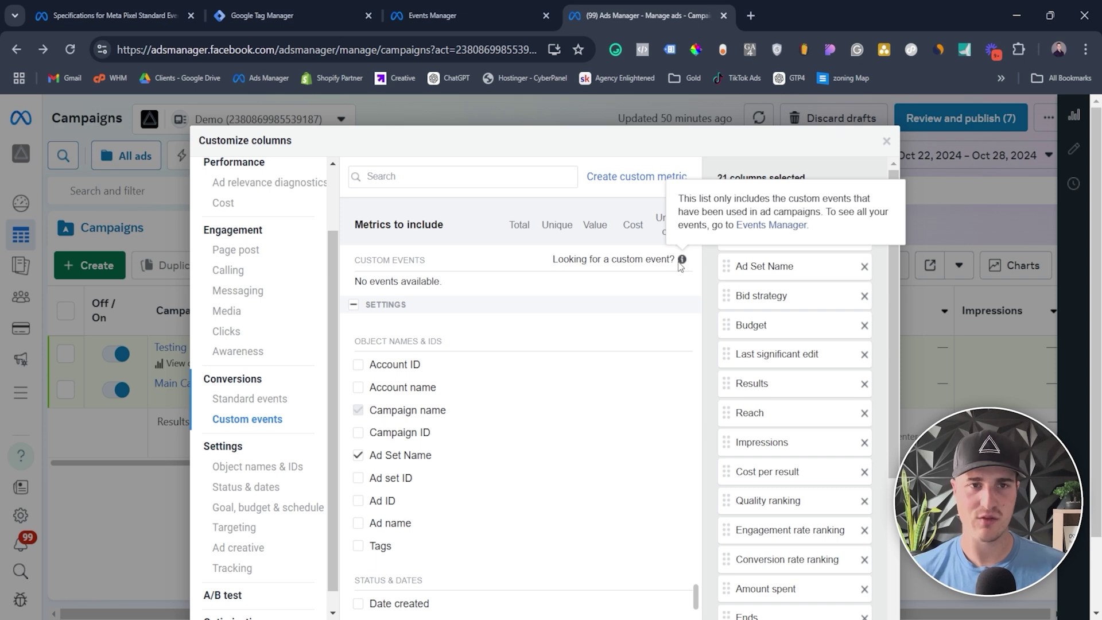
pyautogui.click(886, 142)
pyautogui.click(313, 238)
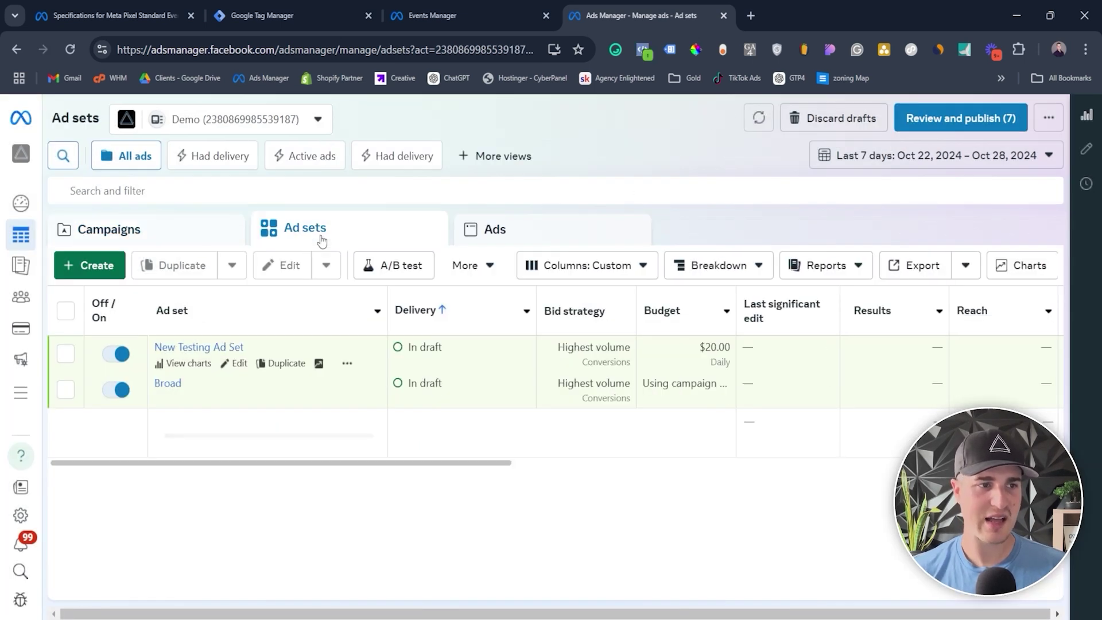
pyautogui.click(238, 401)
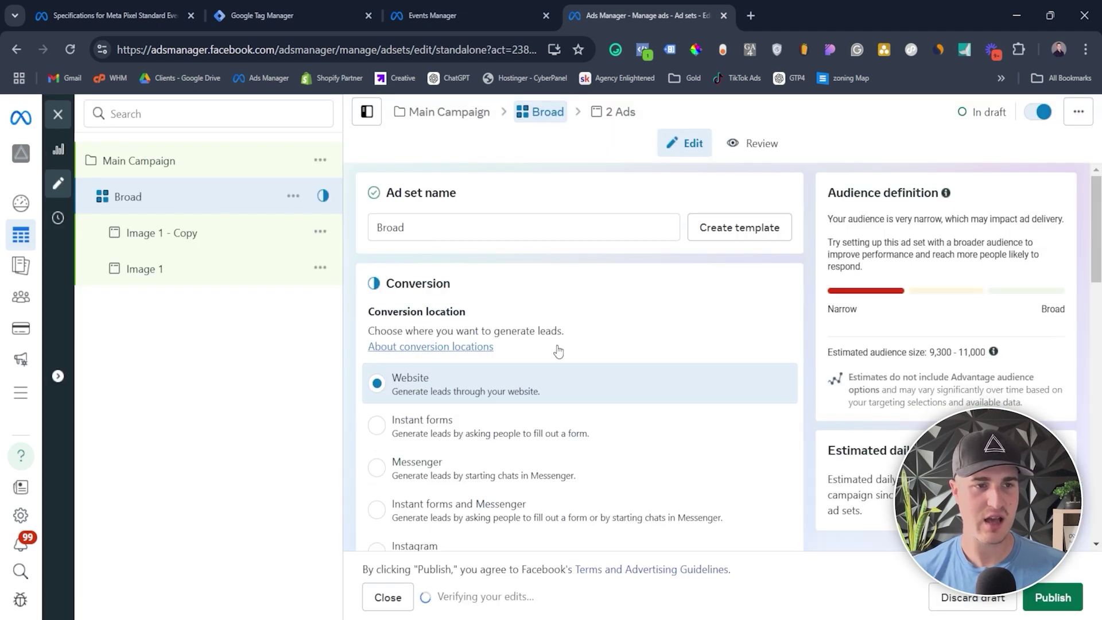
pyautogui.scroll(-3, 479, 376)
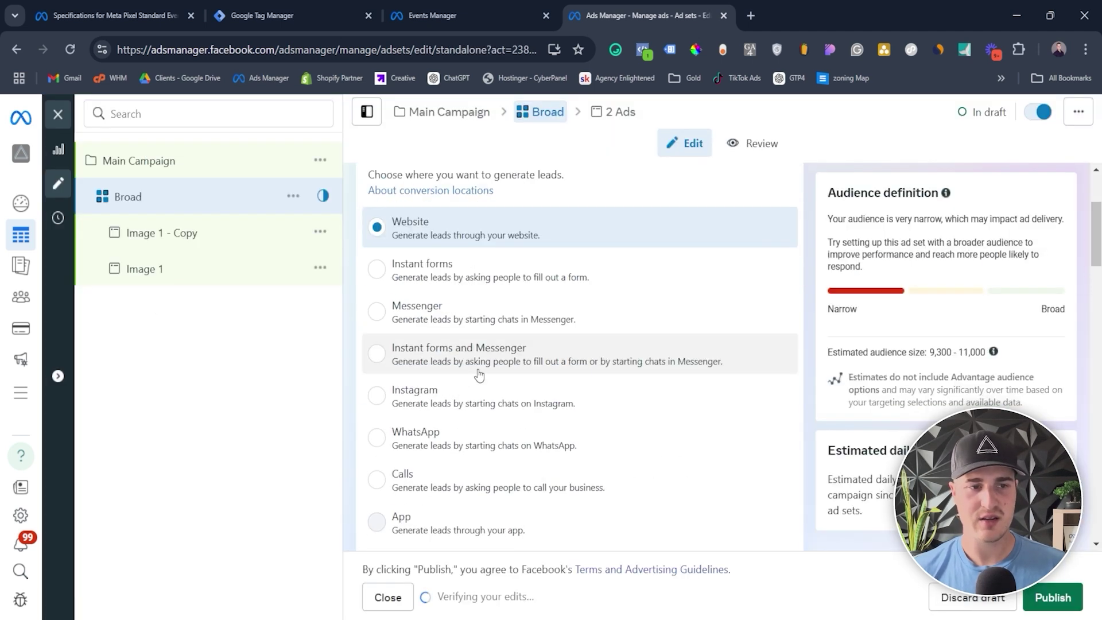
pyautogui.scroll(-5, 479, 376)
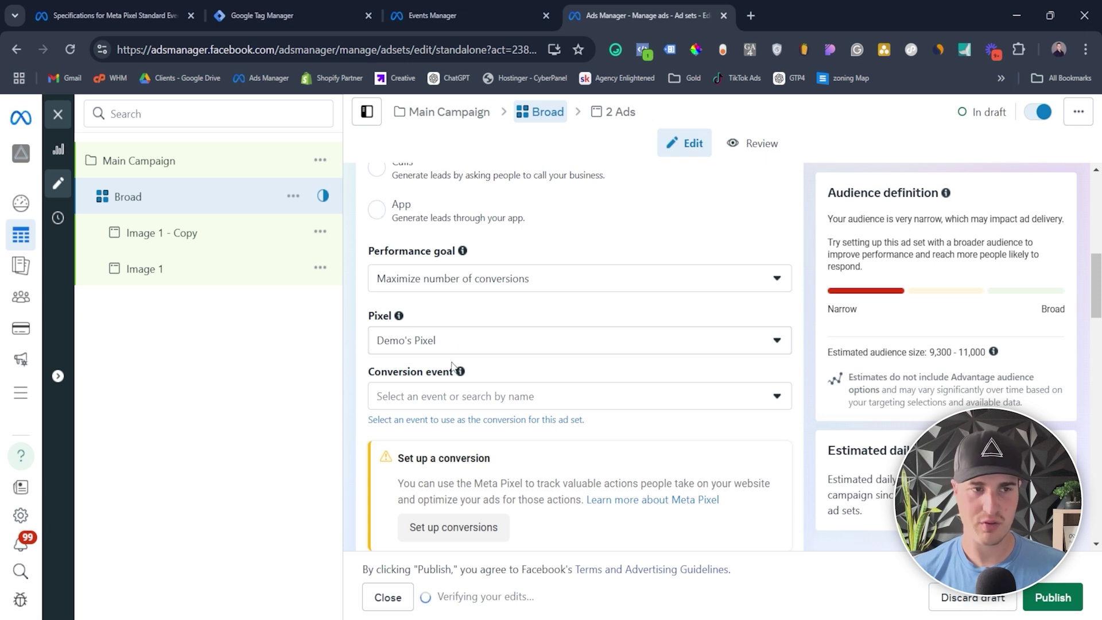
pyautogui.click(477, 403)
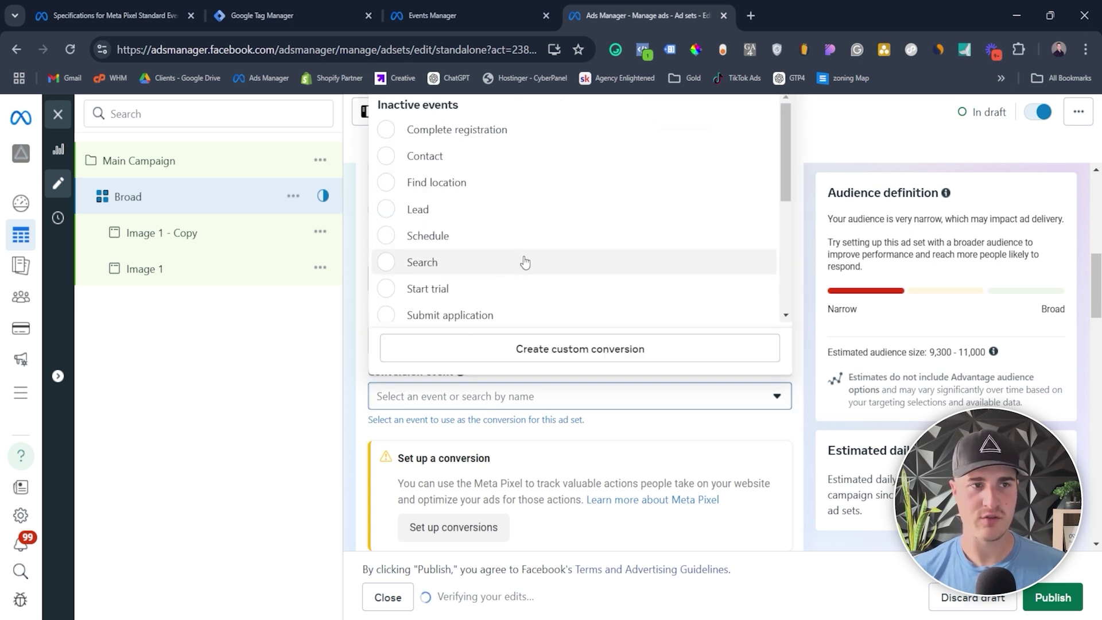
pyautogui.scroll(-4, 514, 197)
pyautogui.scroll(2, 519, 233)
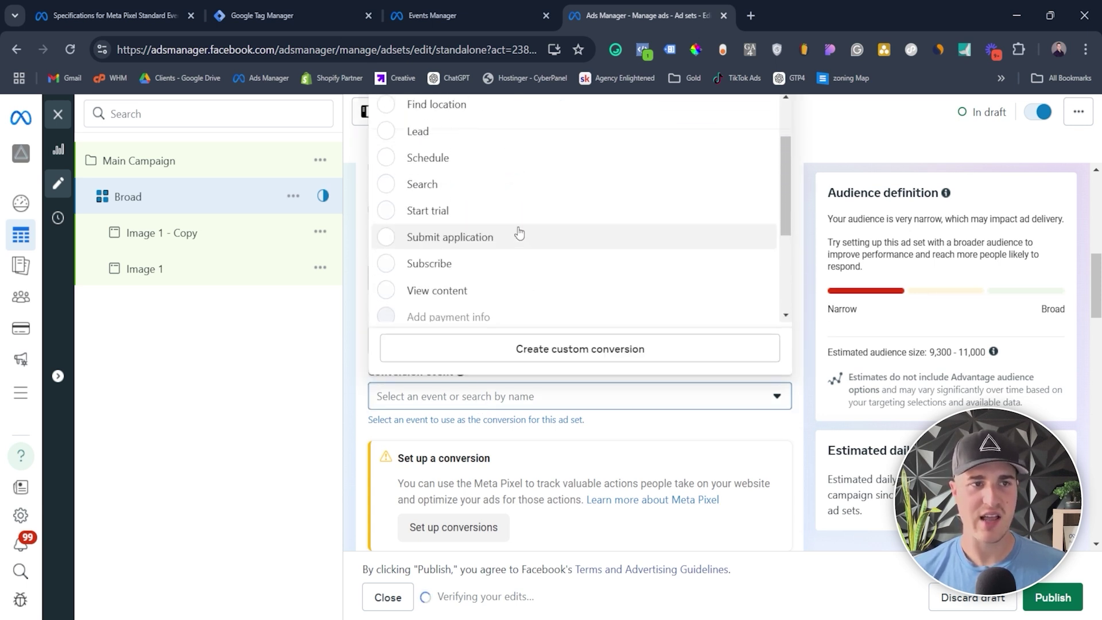
pyautogui.moveTo(532, 191)
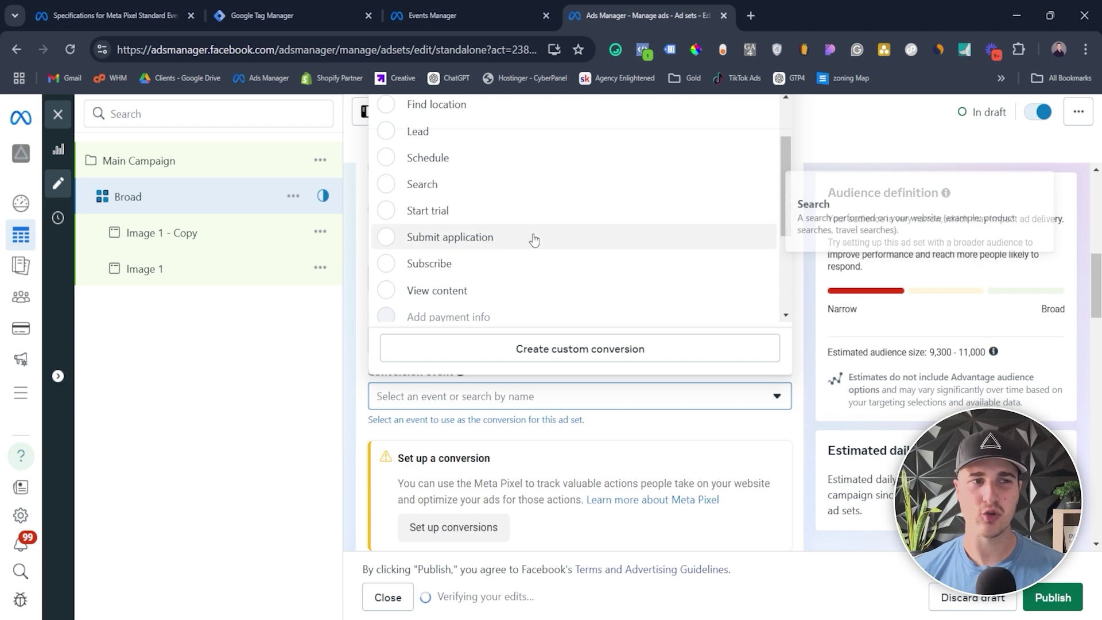
pyautogui.scroll(3, 532, 246)
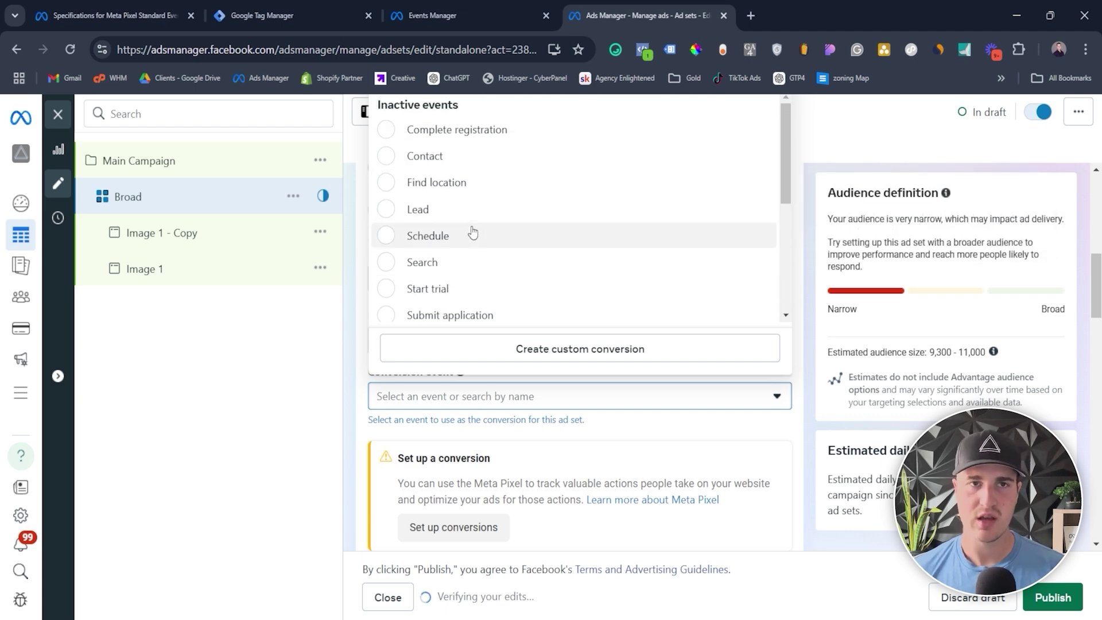
pyautogui.moveTo(472, 231)
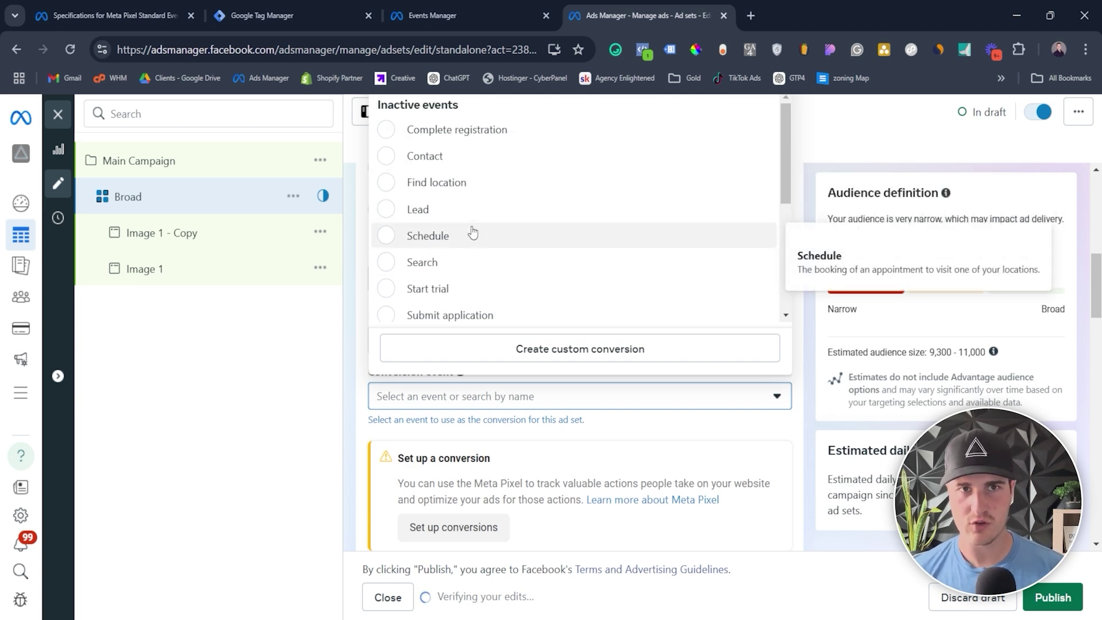
# Switch to Google Tag Manager and save the FB - Webinar tag.
pyautogui.click(262, 16)
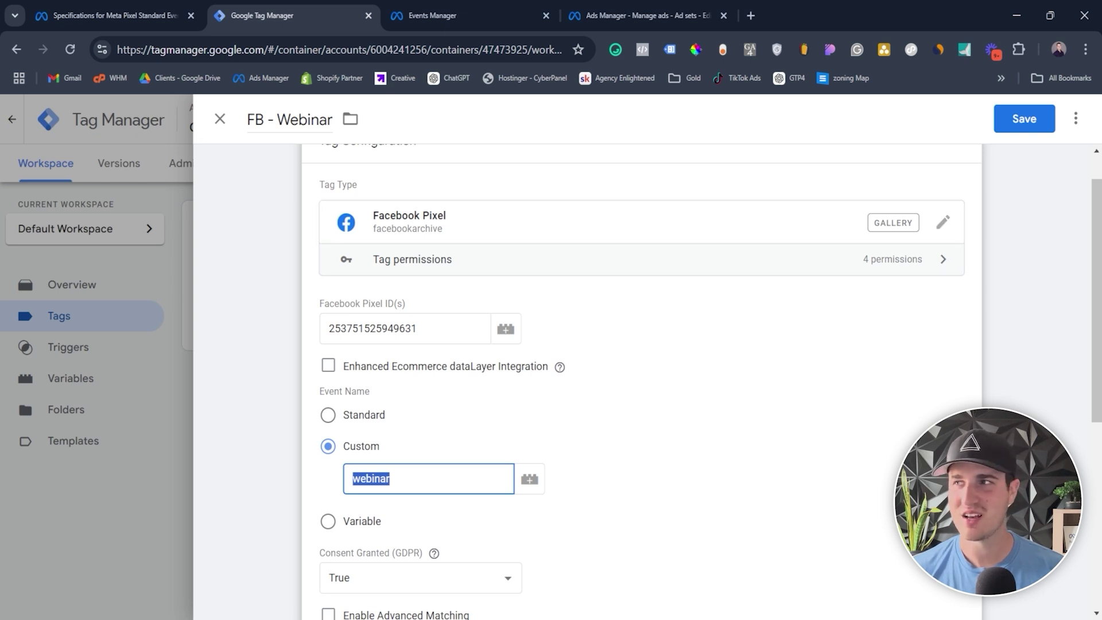
pyautogui.click(999, 121)
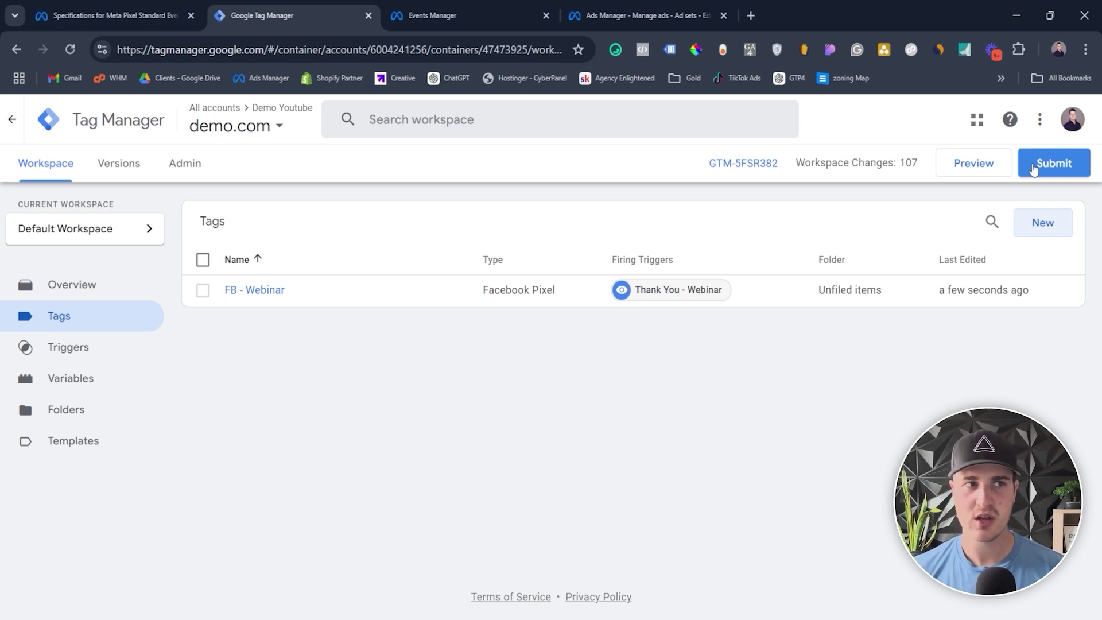
pyautogui.click(422, 13)
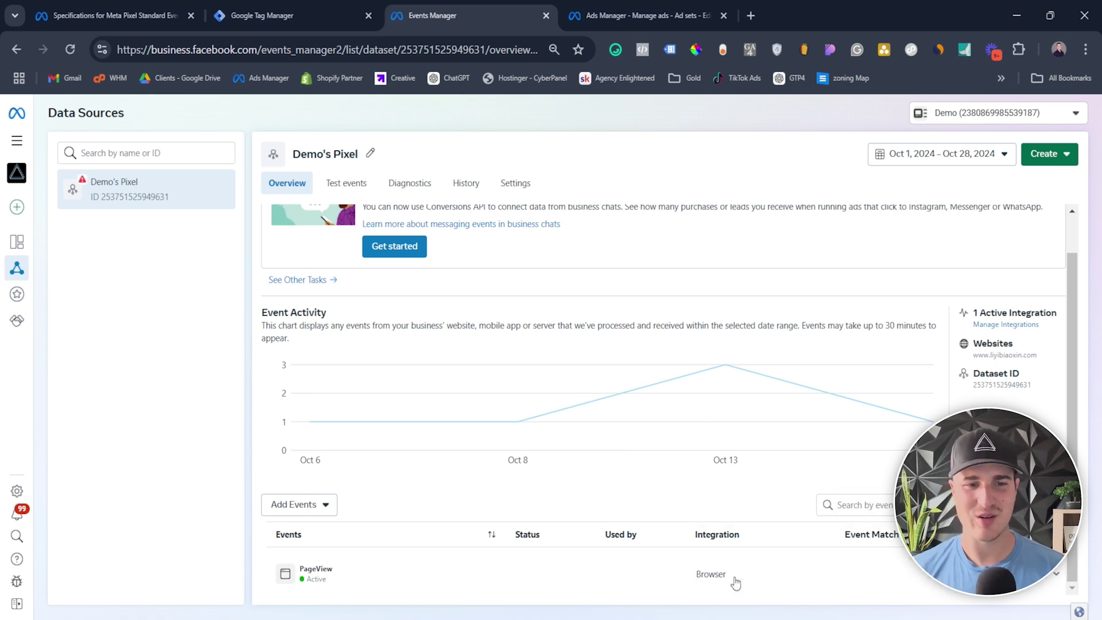
pyautogui.moveTo(575, 481)
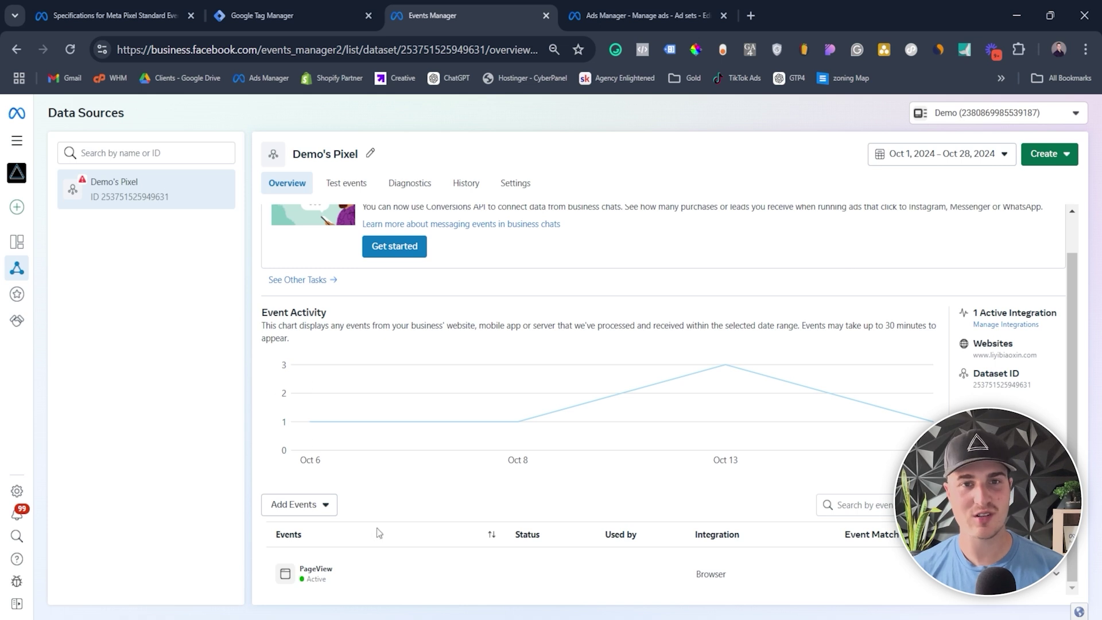
pyautogui.click(906, 163)
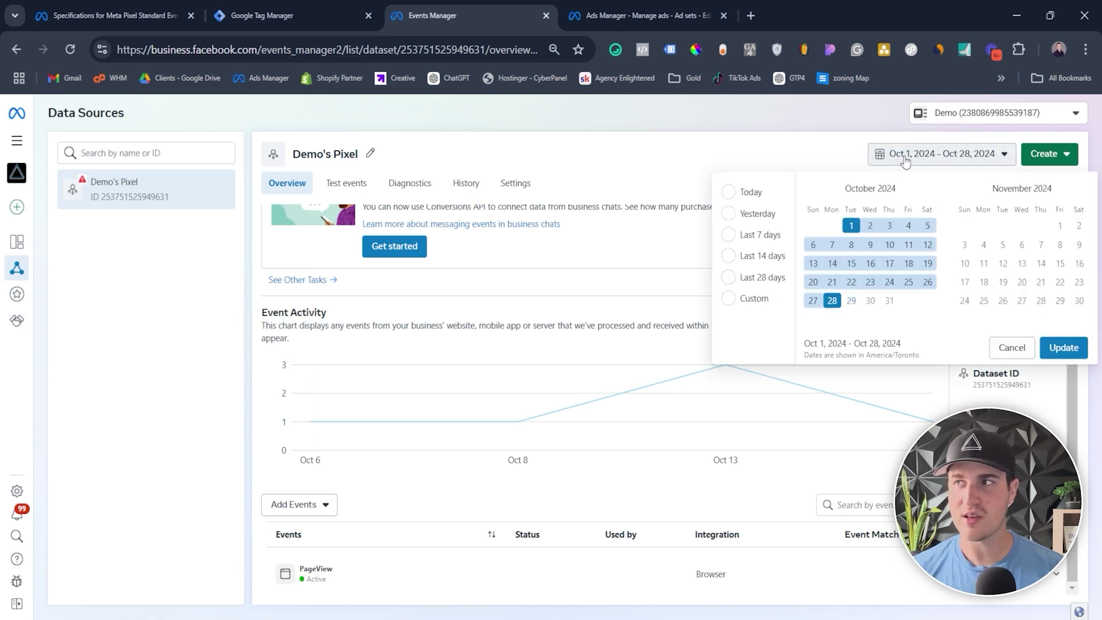
pyautogui.click(752, 193)
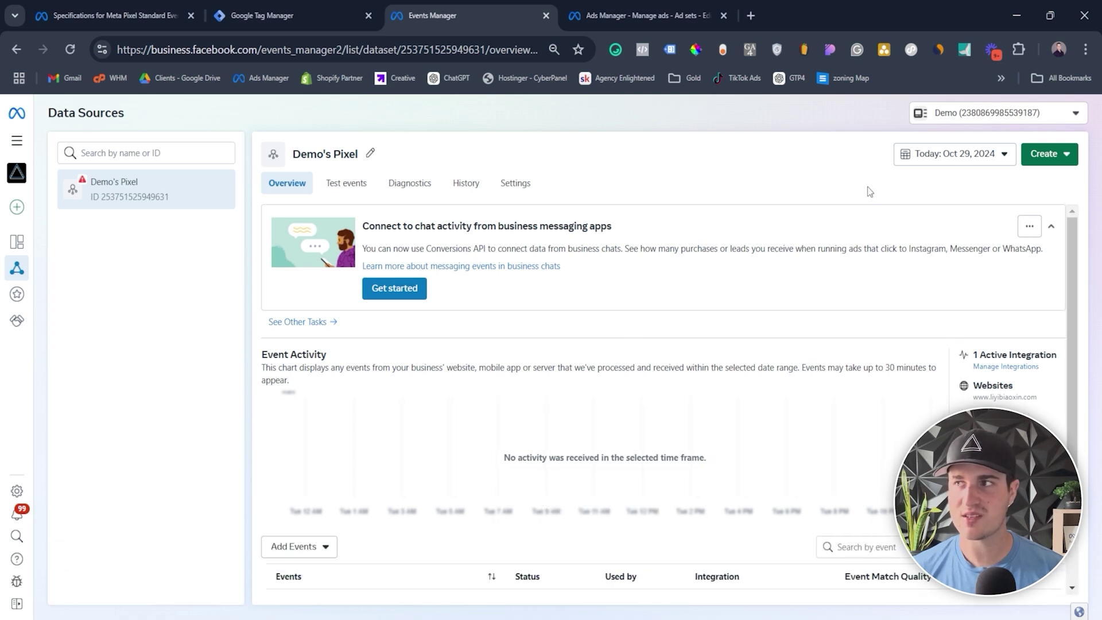
pyautogui.click(922, 167)
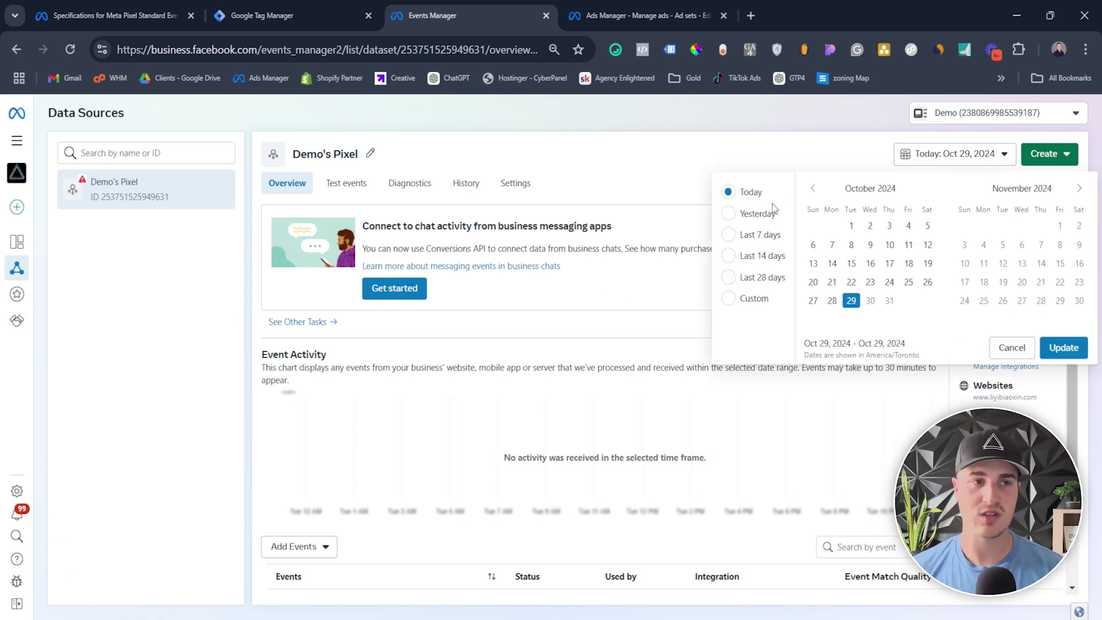
pyautogui.click(759, 219)
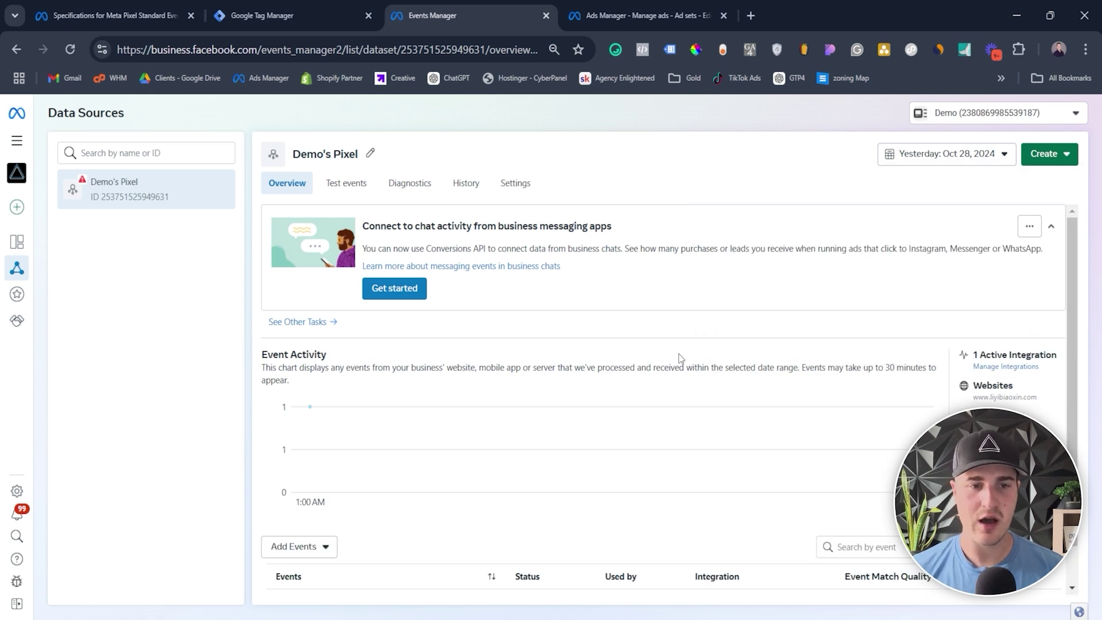
pyautogui.scroll(-1, 678, 354)
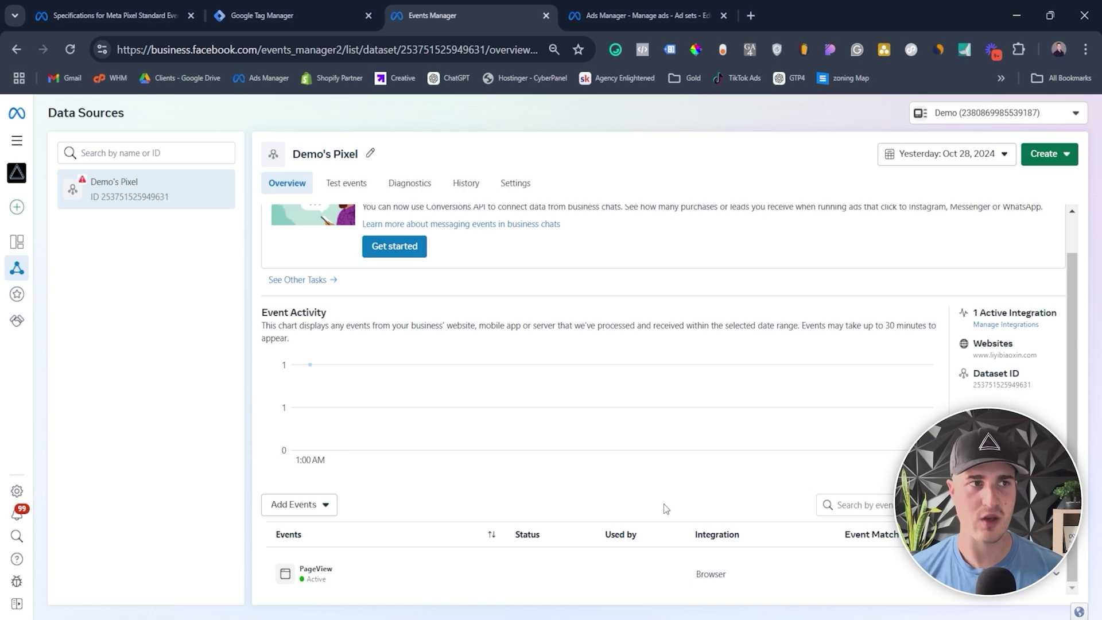
# Return to Ads Manager and set the Broad ad set's conversion event to Lead.
pyautogui.click(663, 5)
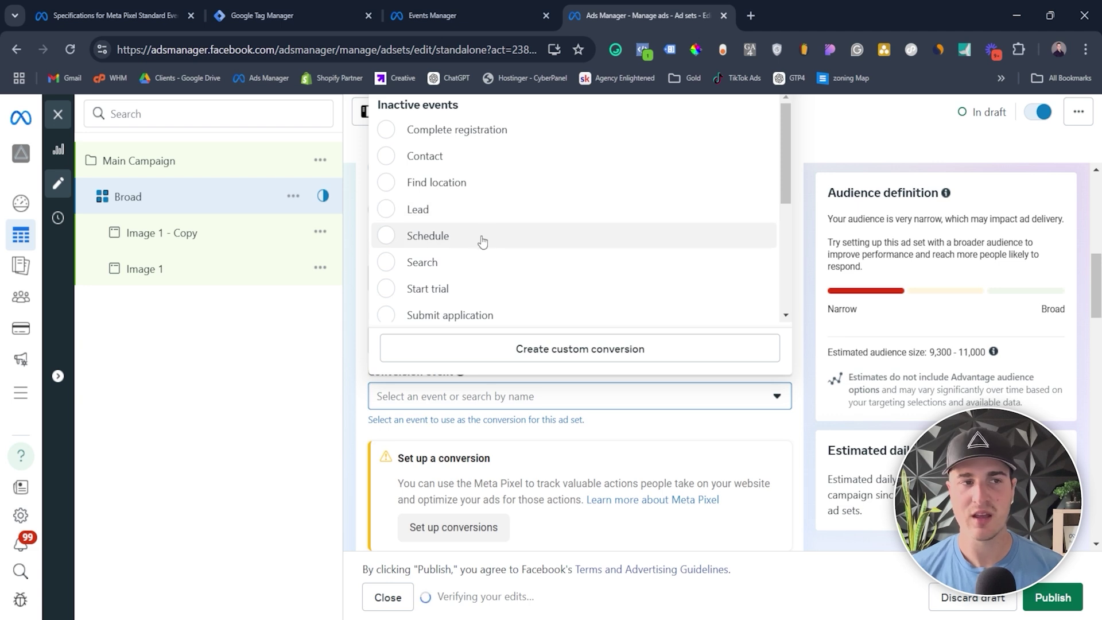
pyautogui.click(423, 217)
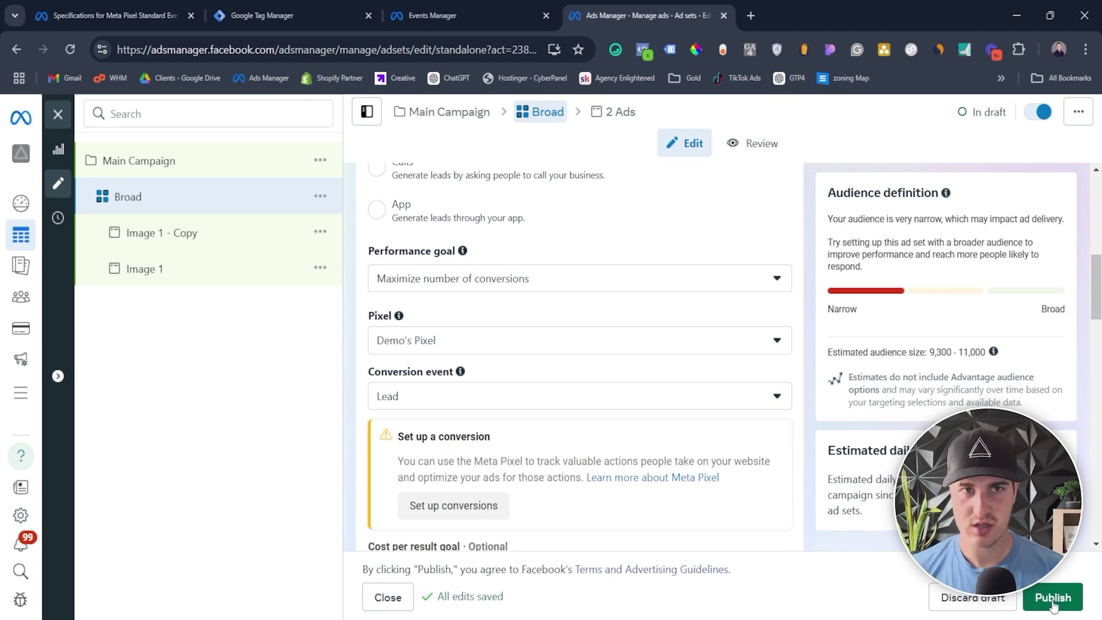
# Close the Broad ad set editor without publishing the draft, and view the custom events category in the ad sets table's column customization.
pyautogui.click(57, 115)
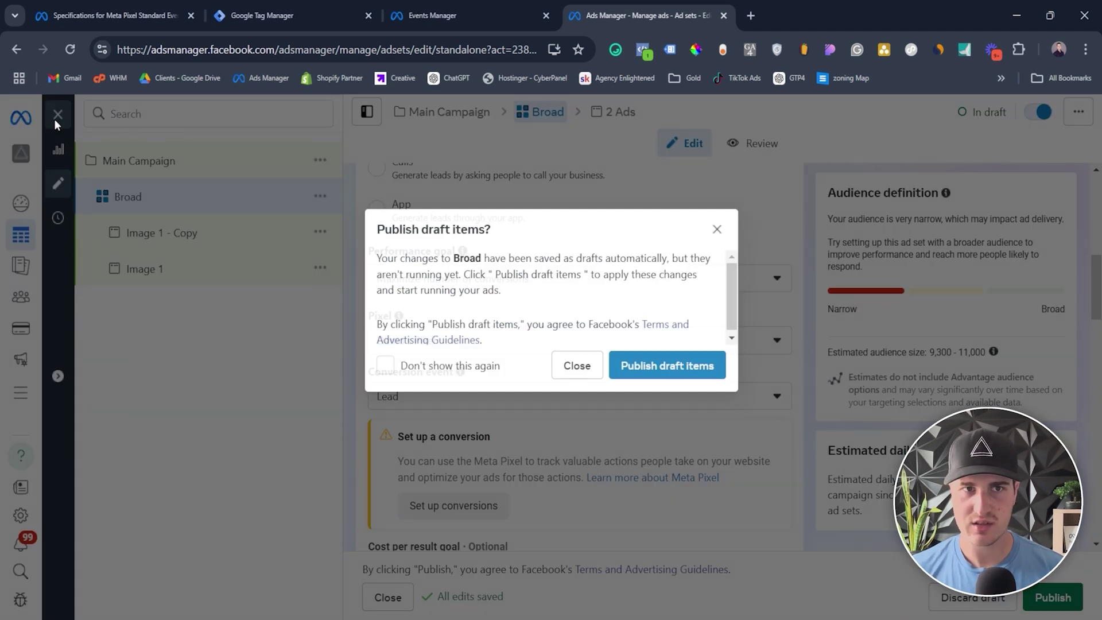
pyautogui.click(577, 366)
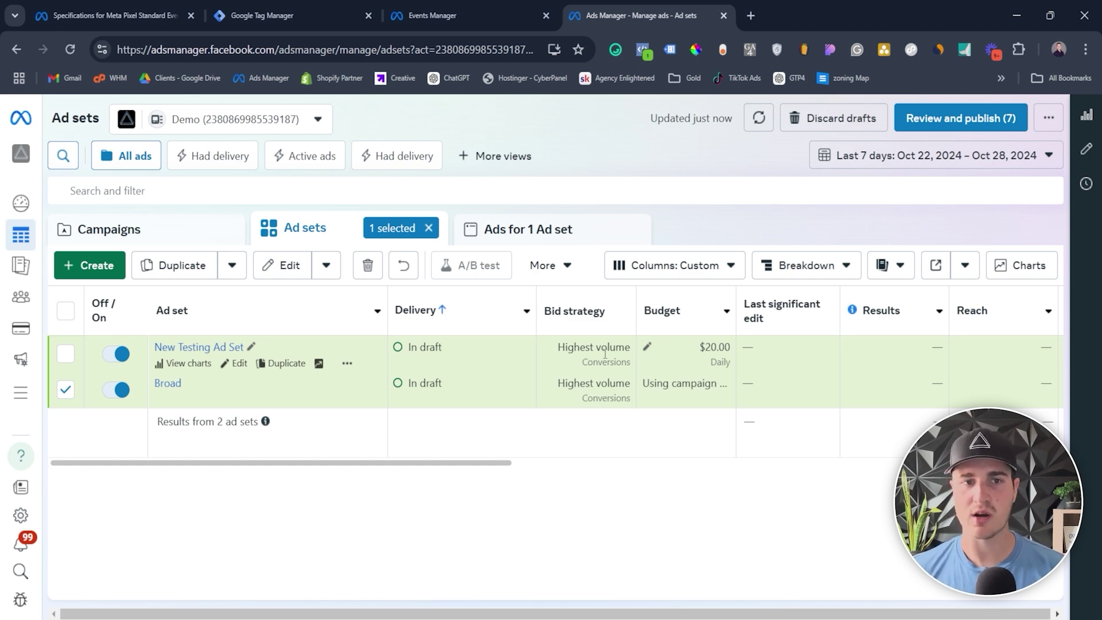
pyautogui.click(729, 266)
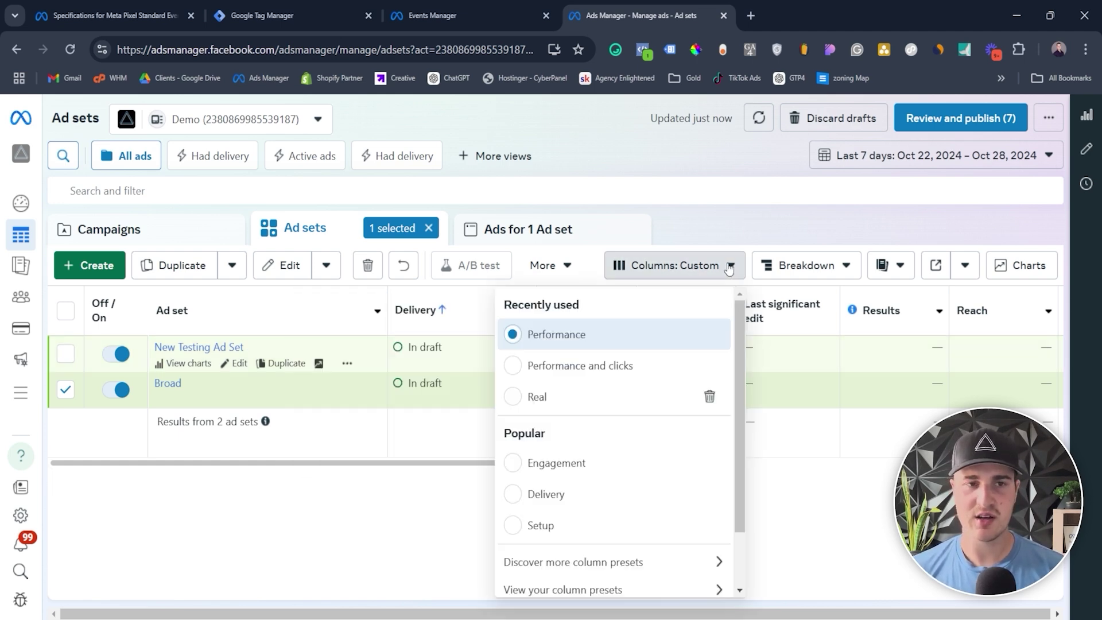
pyautogui.scroll(-2, 640, 505)
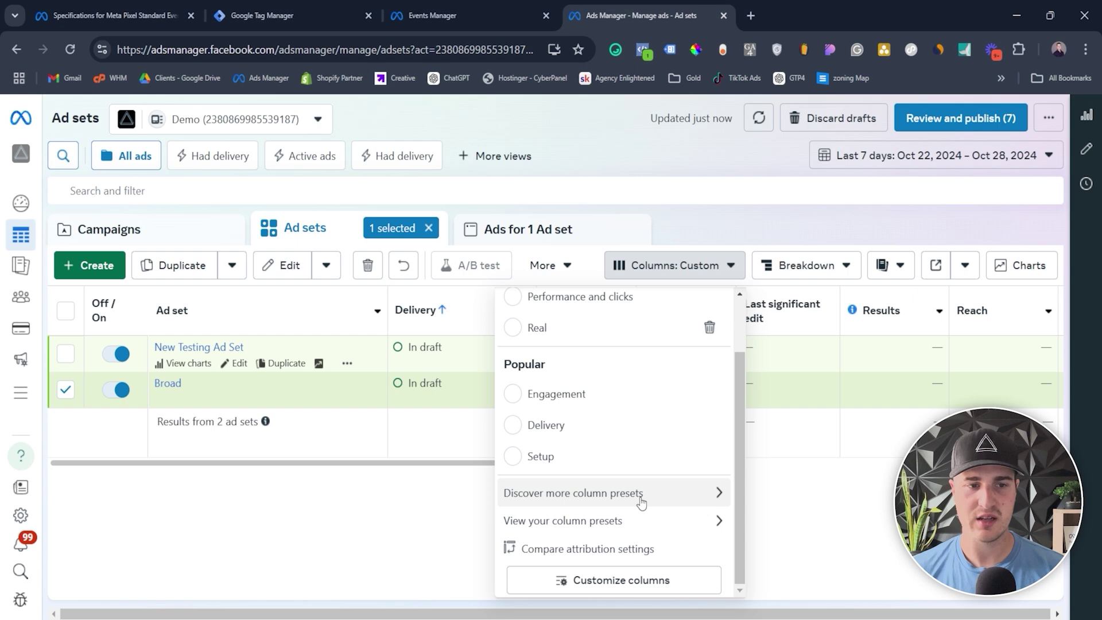
pyautogui.click(614, 580)
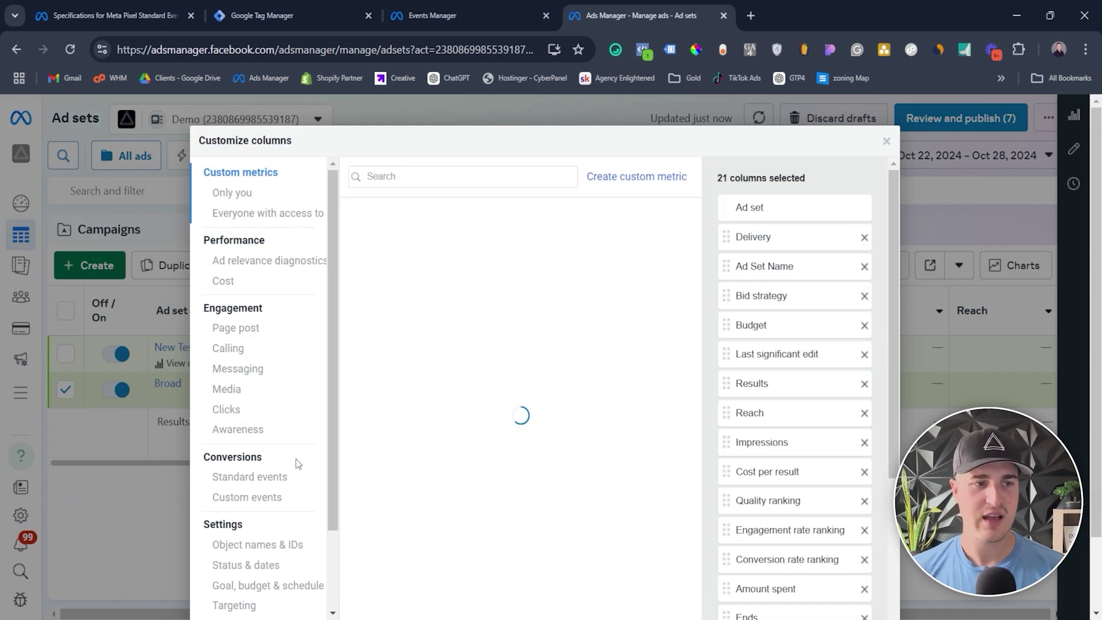
pyautogui.click(256, 497)
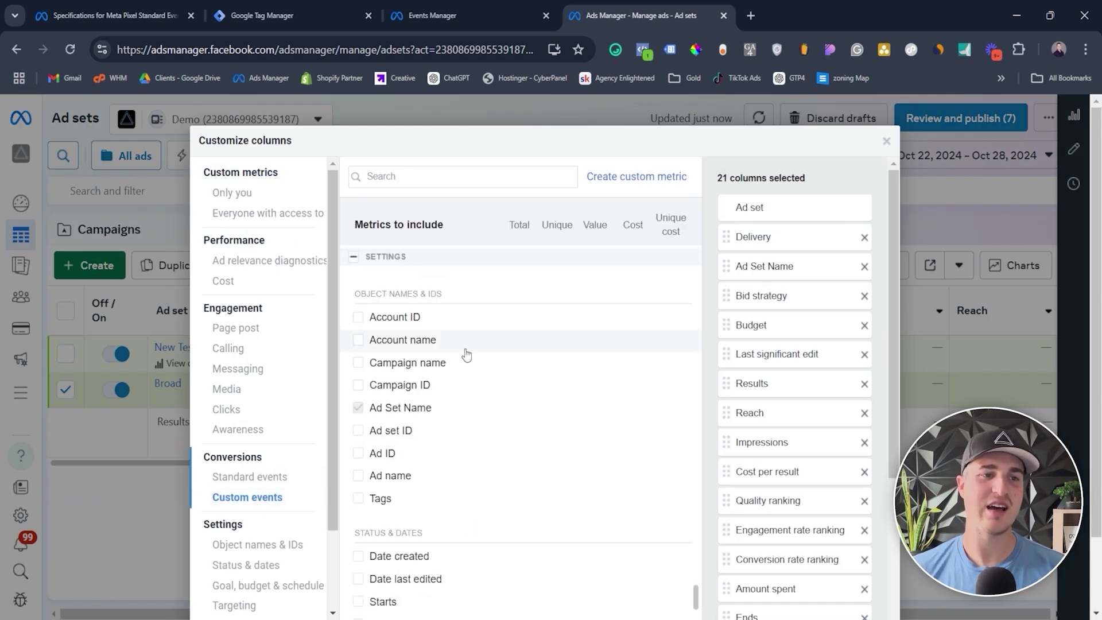
pyautogui.moveTo(467, 355)
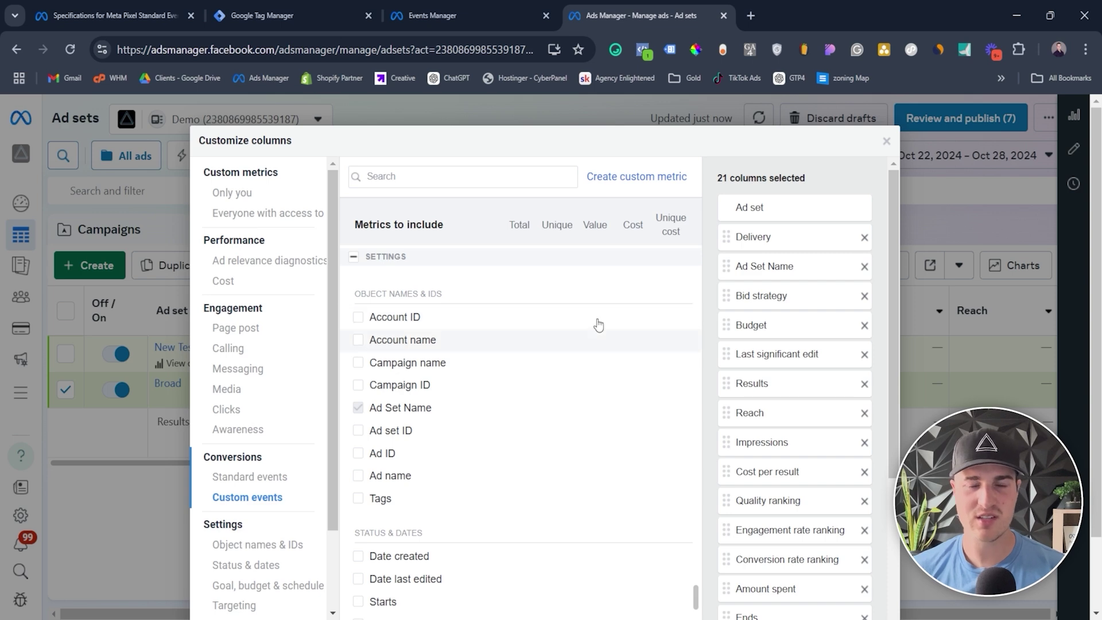
pyautogui.moveTo(598, 325)
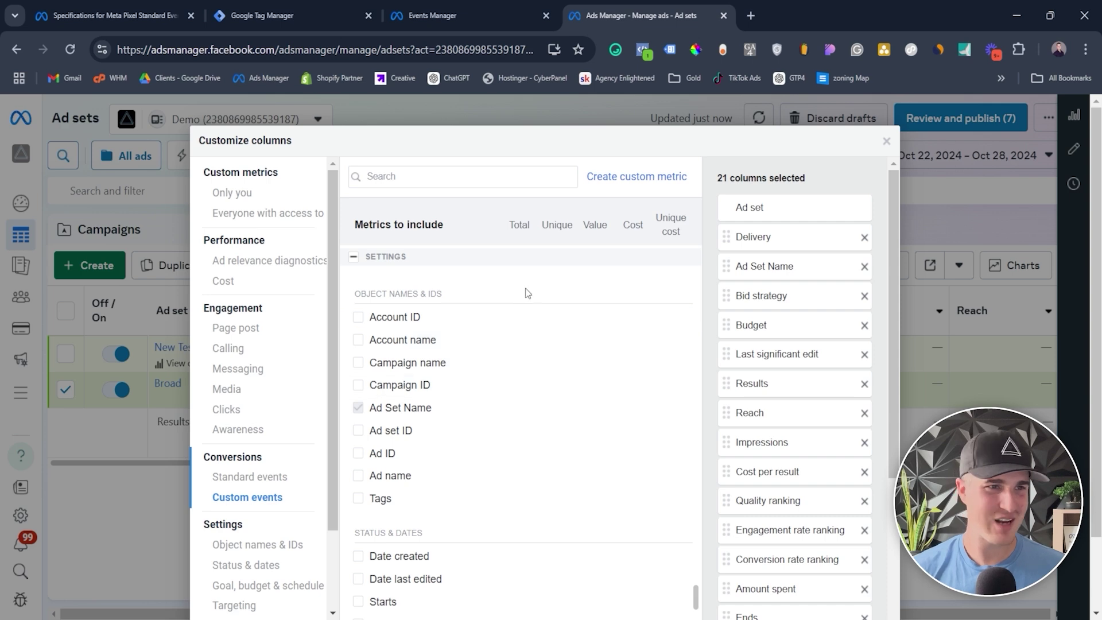
pyautogui.moveTo(552, 375)
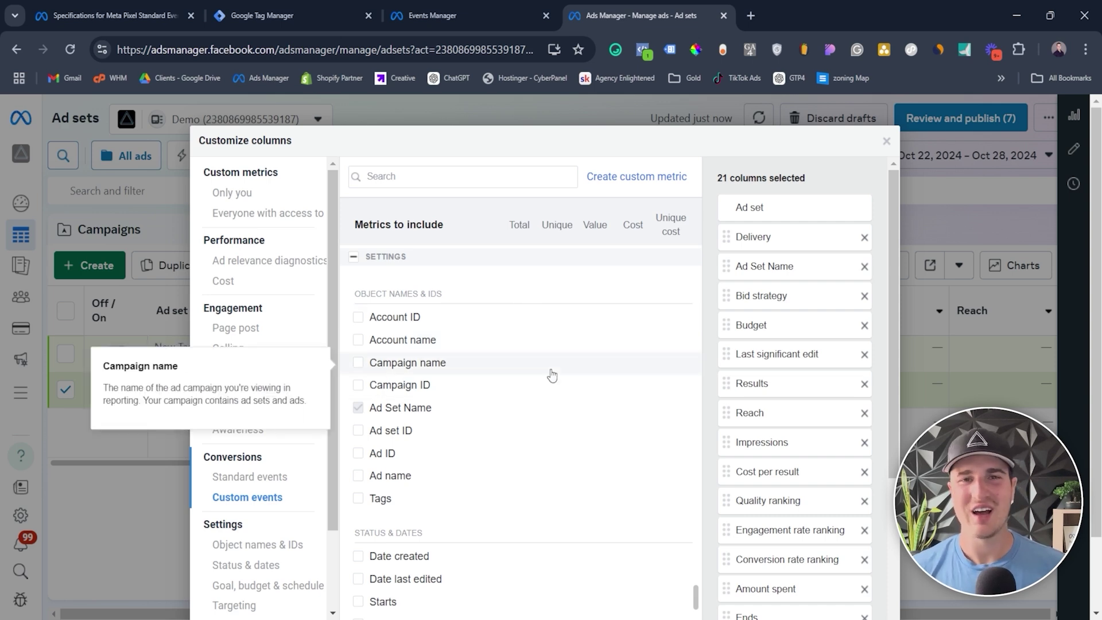